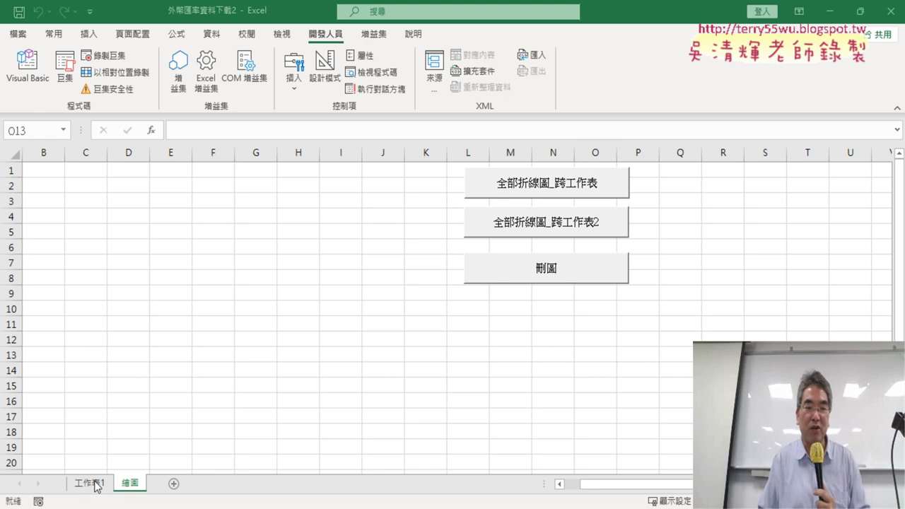
Check the 工作表1 data, run 全部折線圖_跨工作表 on 繪圖, then delete its charts with 刪圖.
click(90, 484)
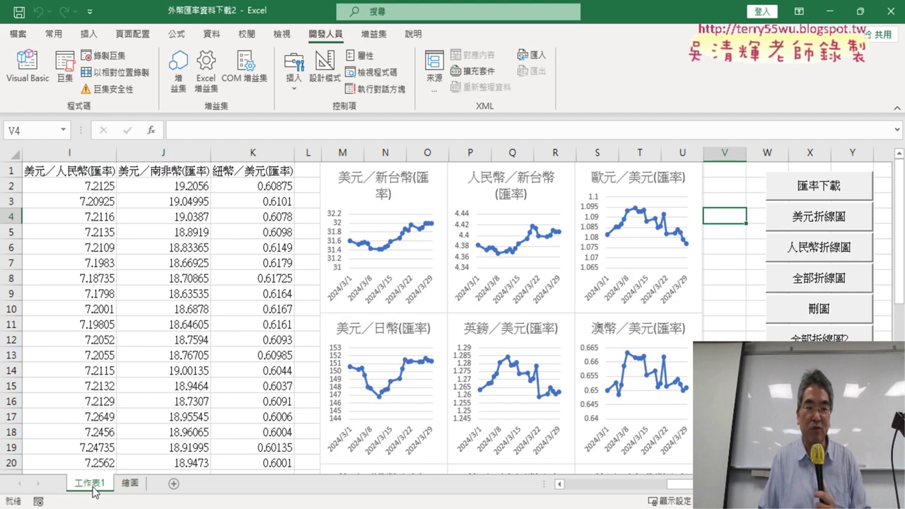
click(130, 486)
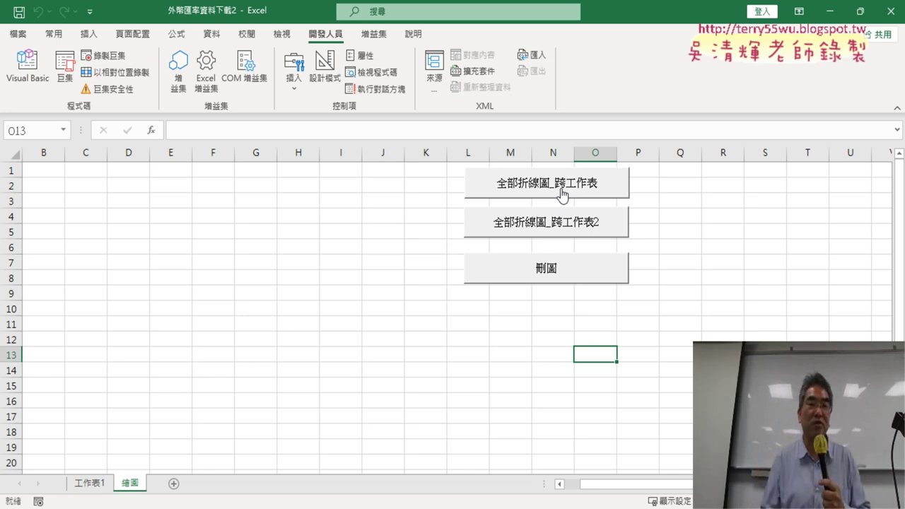
click(563, 191)
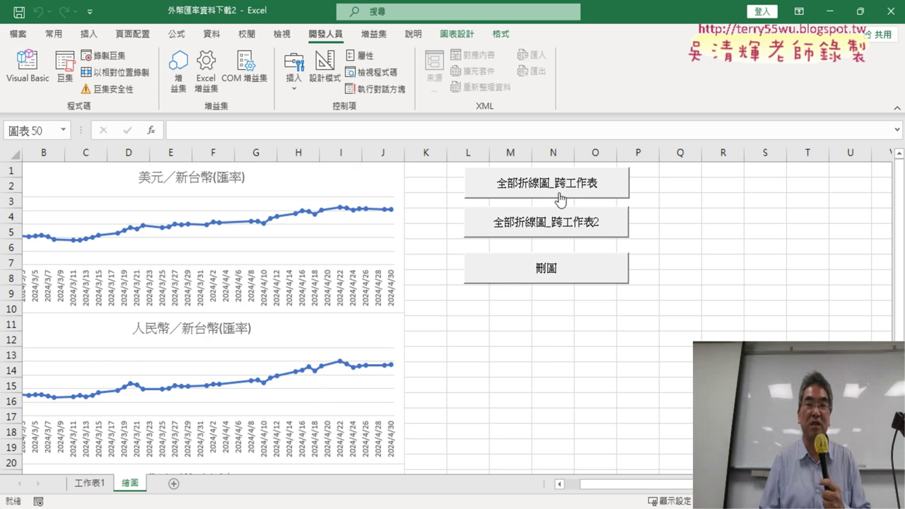
click(572, 271)
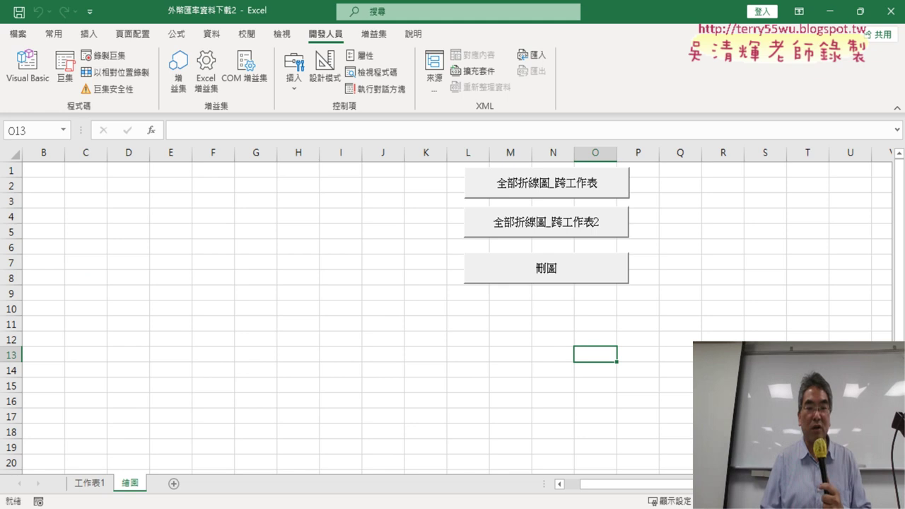
In the 外幣匯率資料下載 workbook, add a new worksheet named 繪圖.
click(286, 476)
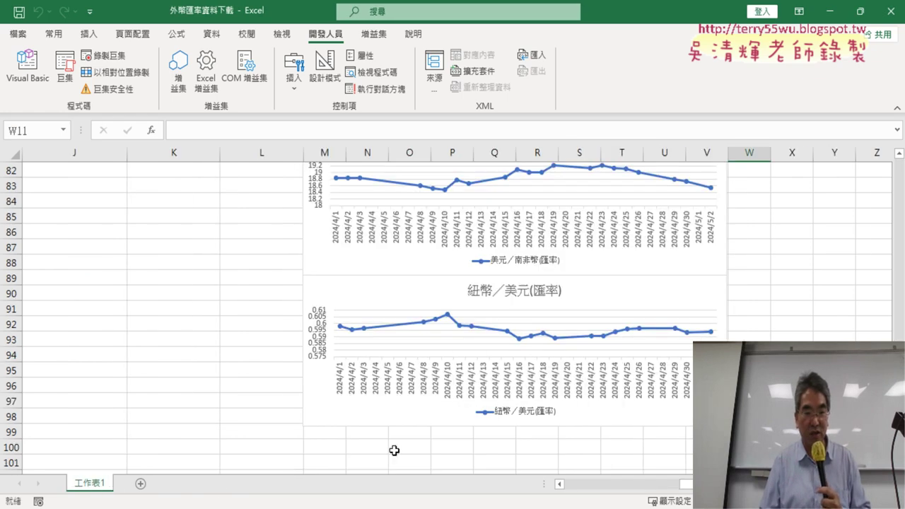
click(141, 484)
double_click(127, 484)
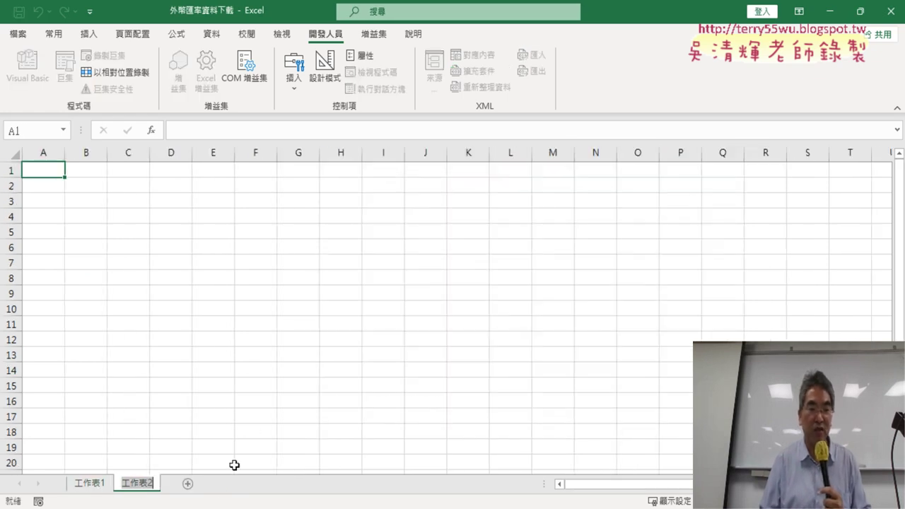
text(h)
key(BackSpace)
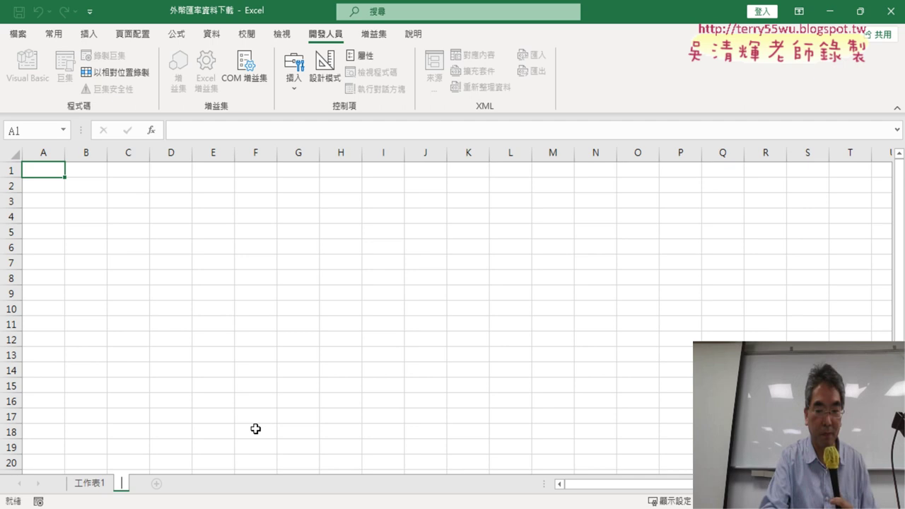
text(ㄈㄨ)
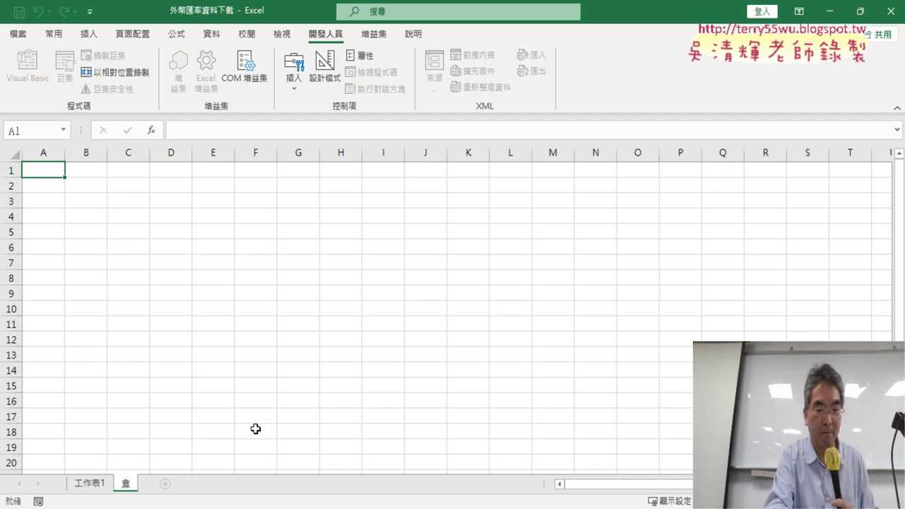
text(繪圖)
key(Return)
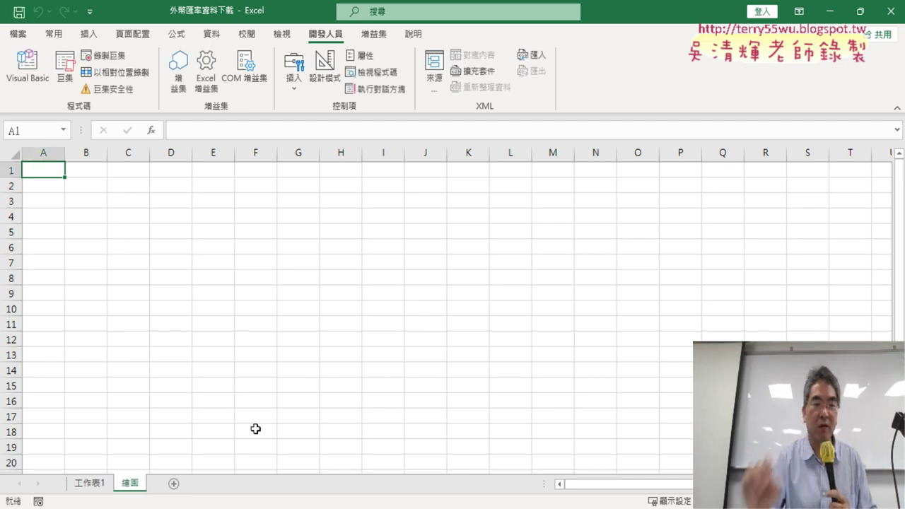
Review the charts on 工作表1, then open the Visual Basic editor from the 繪圖 sheet.
click(88, 487)
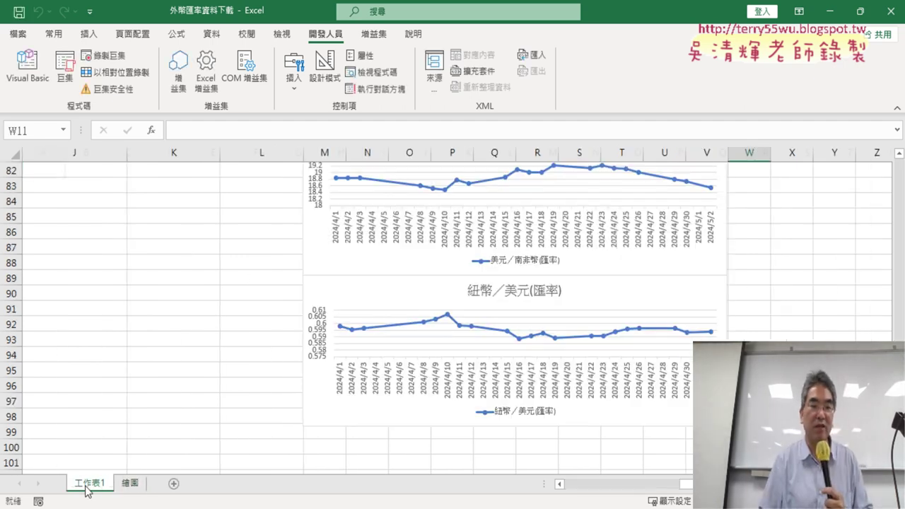
scroll(396, 290, up, 9)
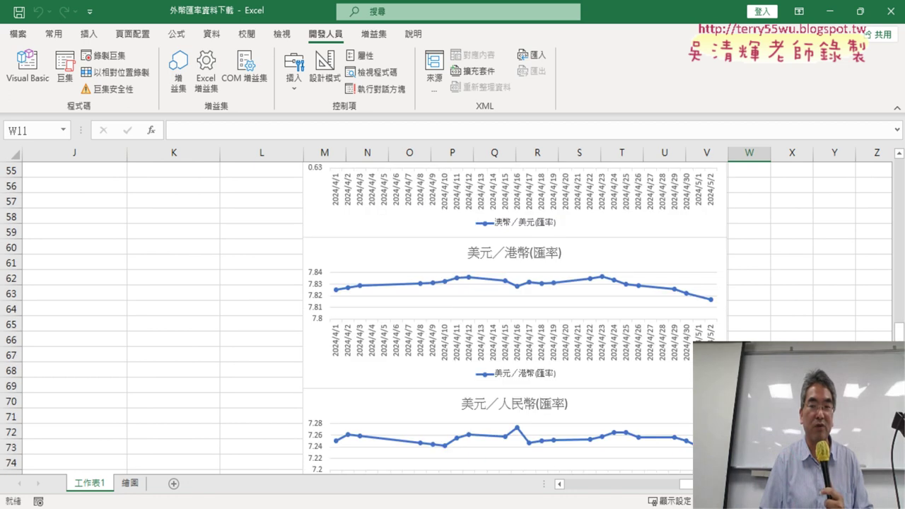
drag(900, 332, 900, 177)
click(147, 488)
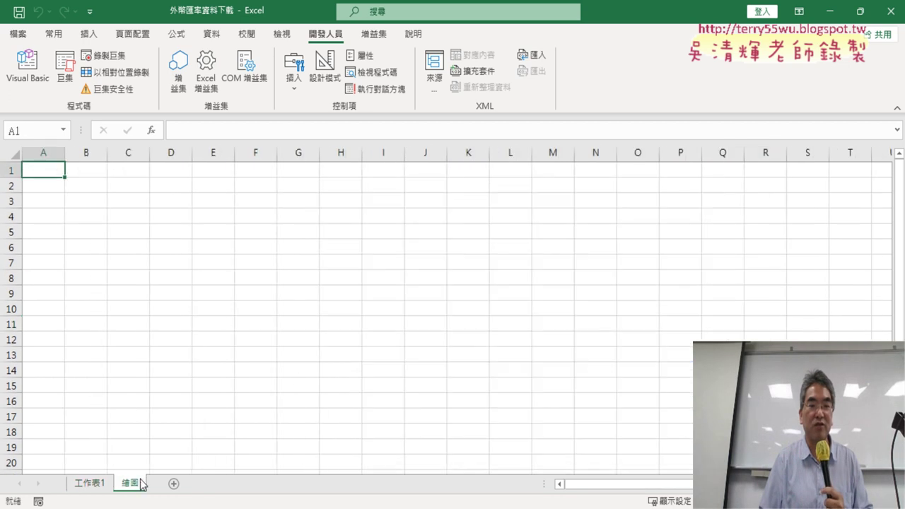
click(98, 485)
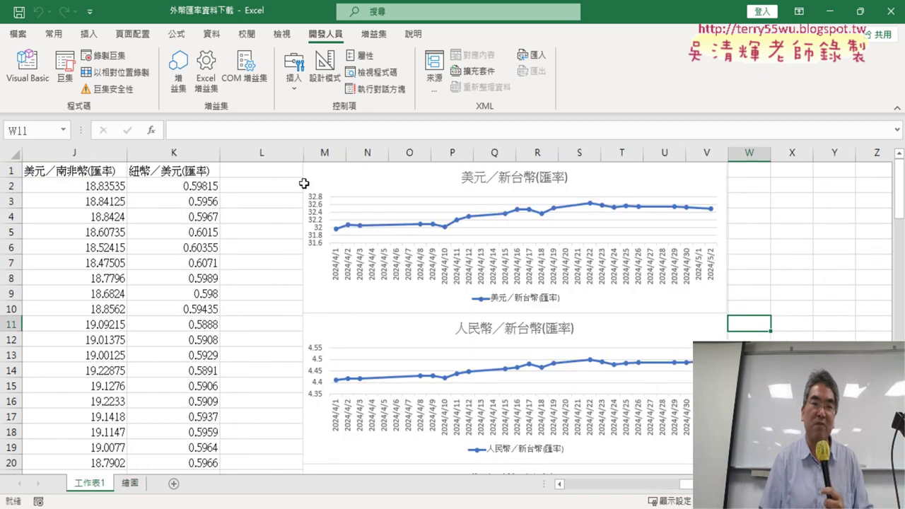
click(130, 483)
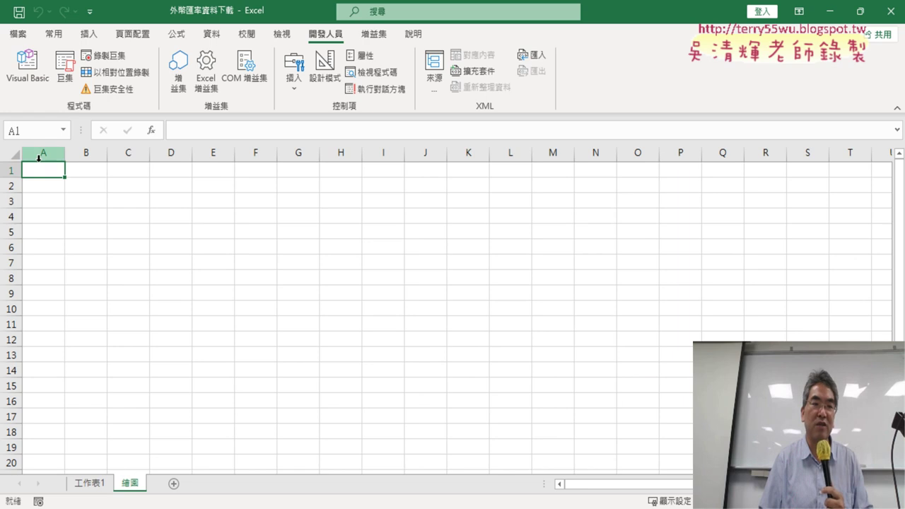
click(40, 71)
scroll(448, 193, up, 4)
Duplicate the 全部折線圖 procedure below the original in Module2.
scroll(452, 196, up, 3)
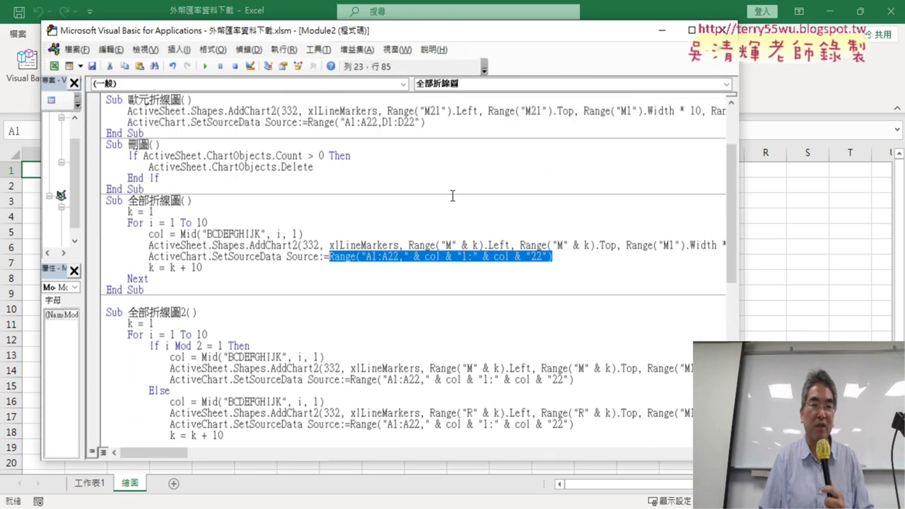
click(130, 199)
drag(154, 293, 105, 200)
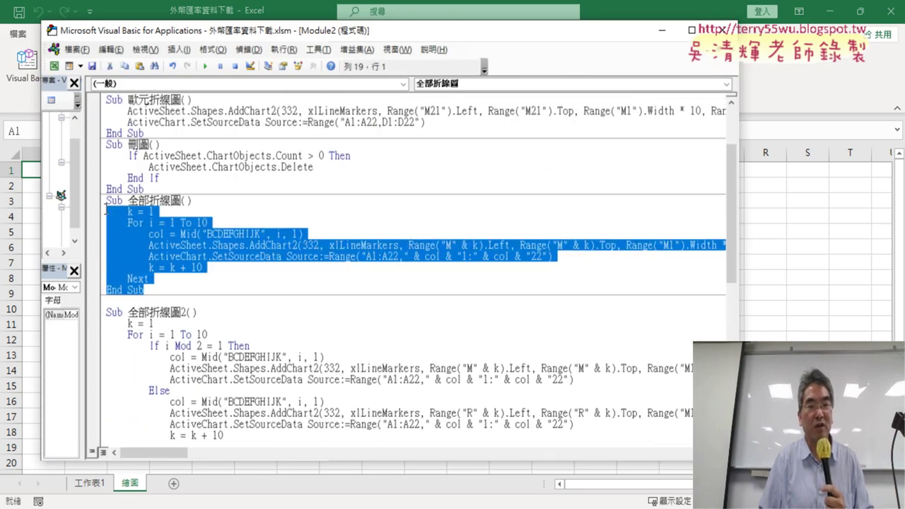
right_click(158, 239)
click(195, 261)
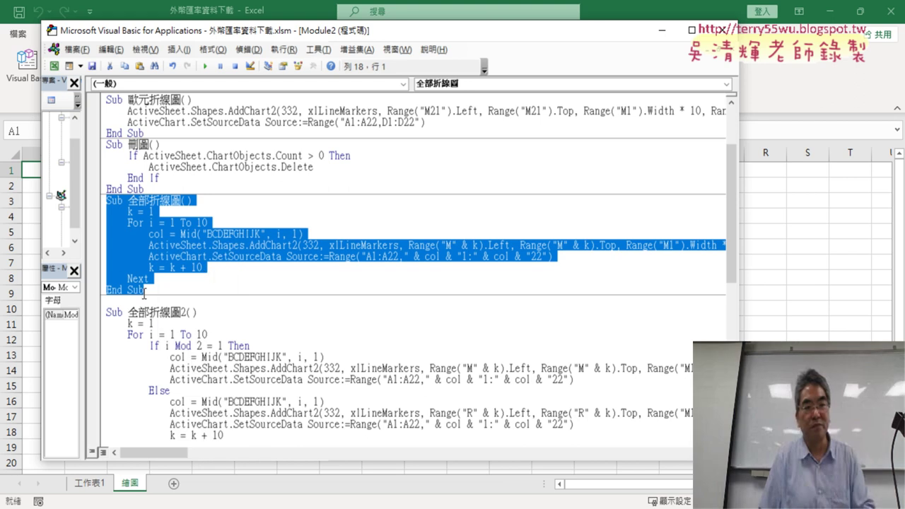
click(226, 301)
key(ctrl+v)
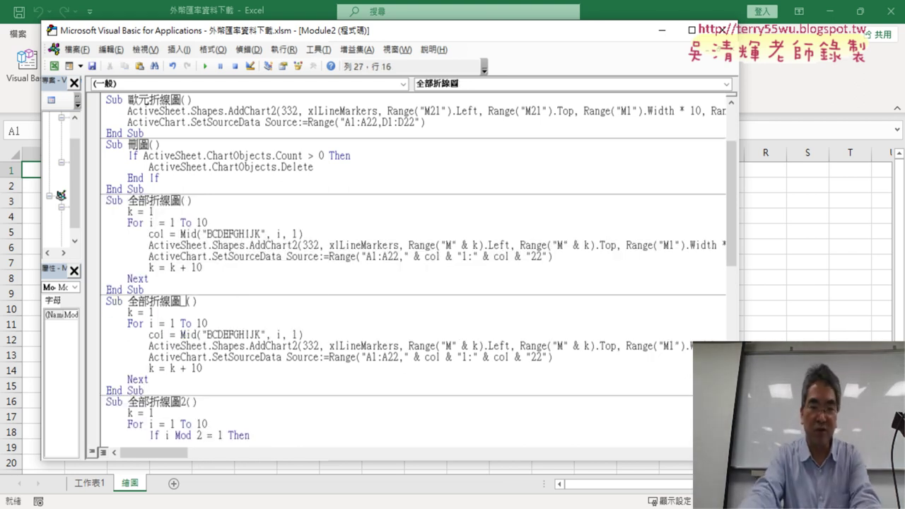
Rename the copy 全部折線圖_跨工作表, then widen and reposition the code window.
text(_ㄎ)
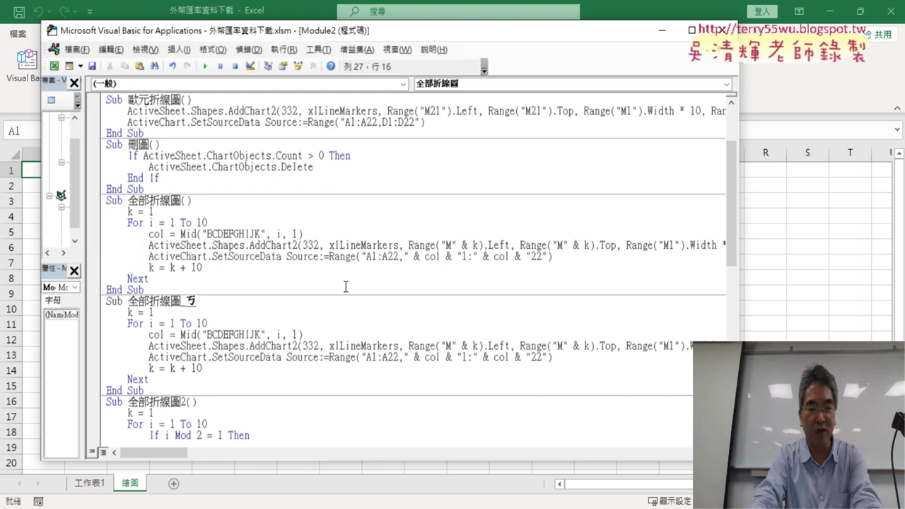
text(ㄨㄚ4)
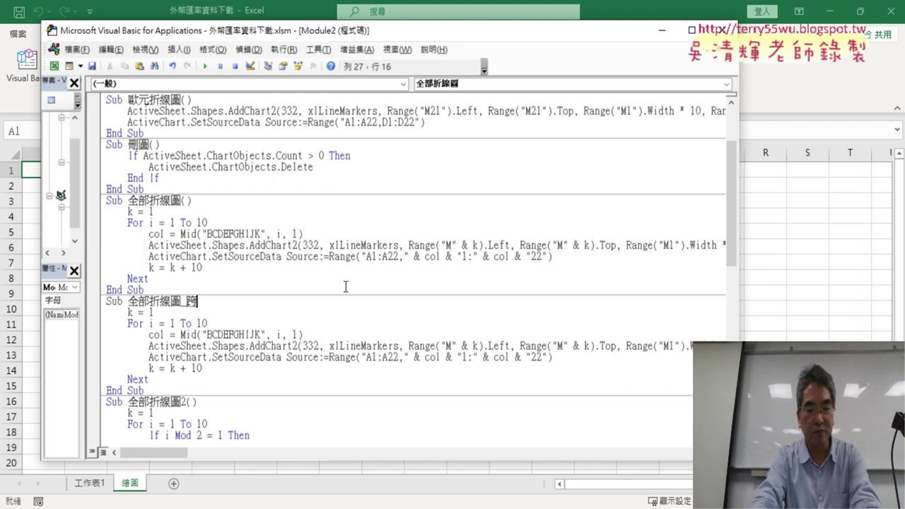
text(工作表)
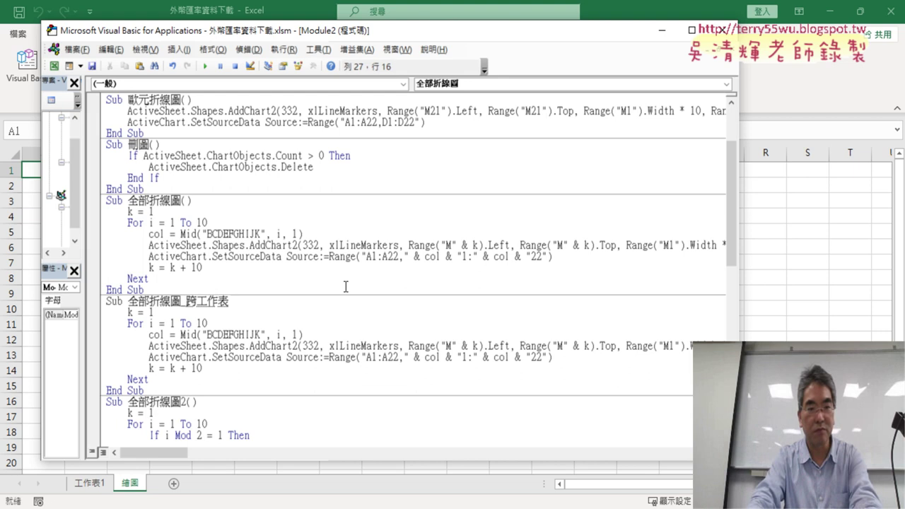
key(Return)
text(()
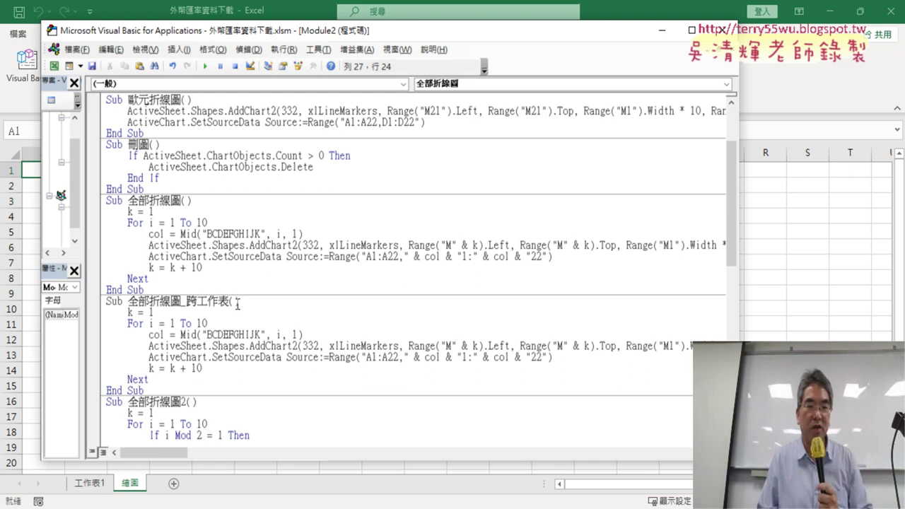
drag(229, 303, 186, 303)
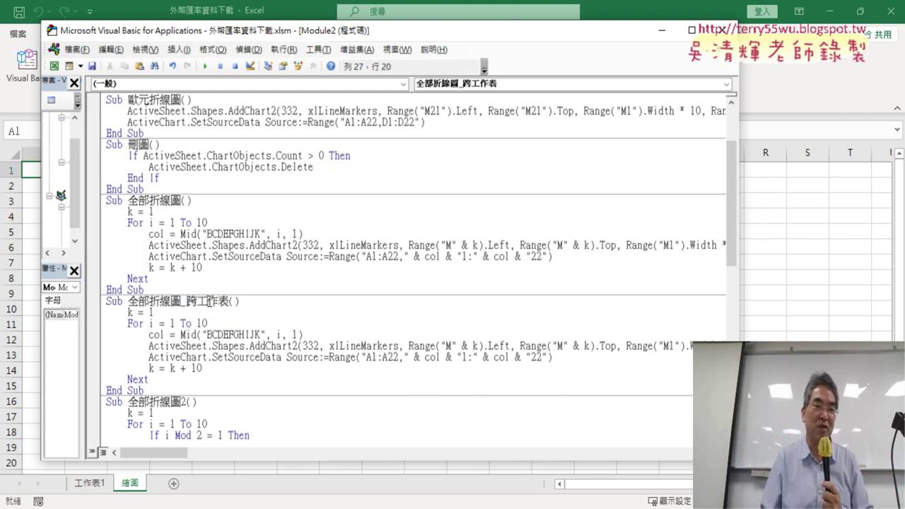
drag(197, 303, 229, 302)
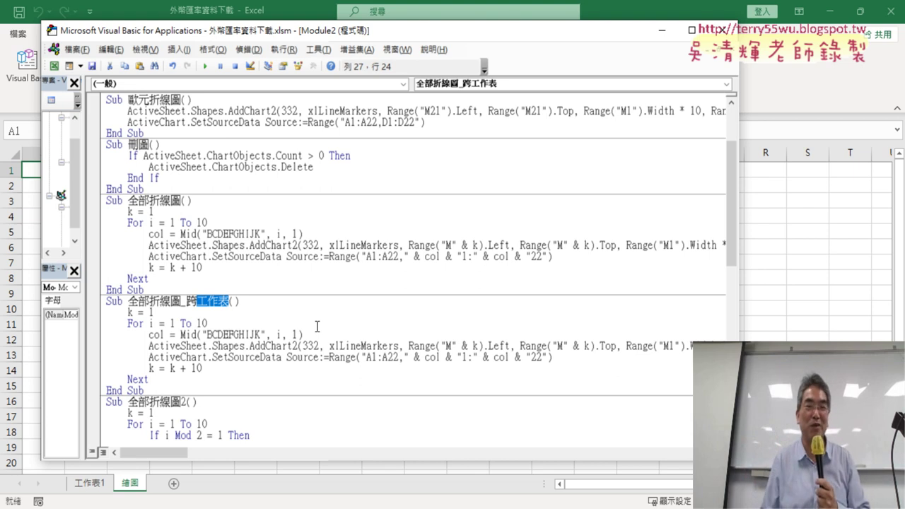
drag(741, 290, 835, 292)
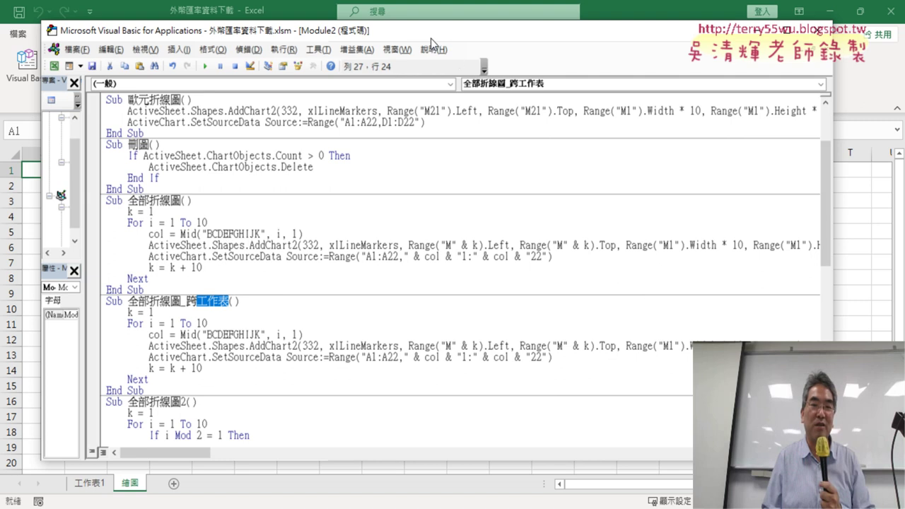
drag(430, 38, 506, 31)
scroll(312, 270, down, 3)
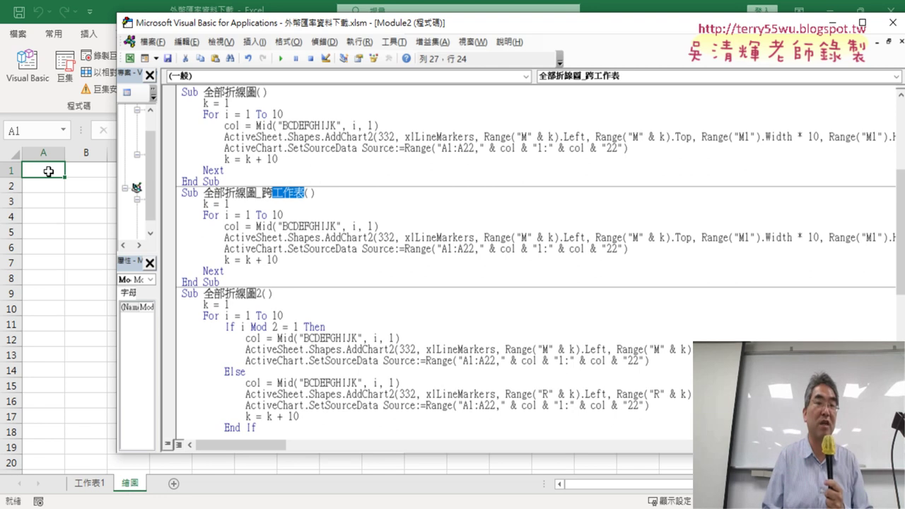
Change the chart Left and Top anchors from Range("M" & k) to Range("A" & k).
click(528, 238)
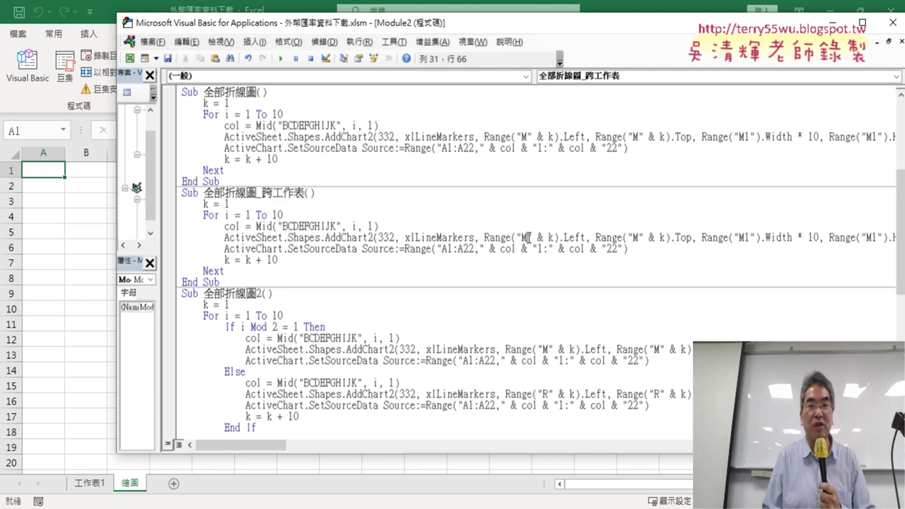
key(shift+Left)
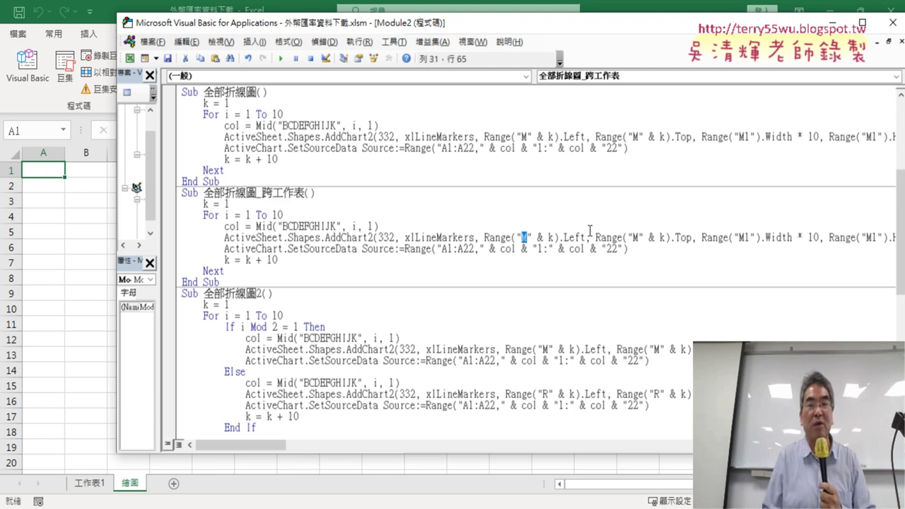
text(A)
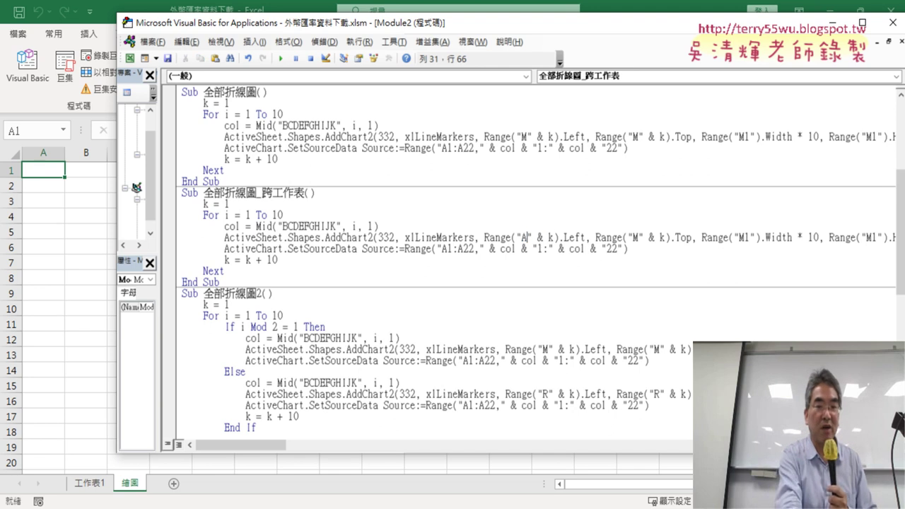
double_click(637, 237)
text(A)
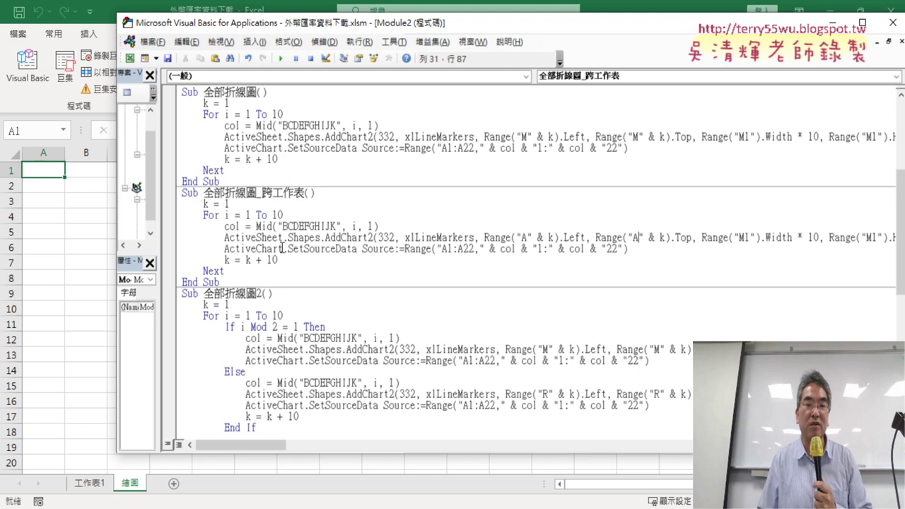
Highlight the ActiveChart.SetSourceData call and its Range source argument.
drag(225, 247, 284, 254)
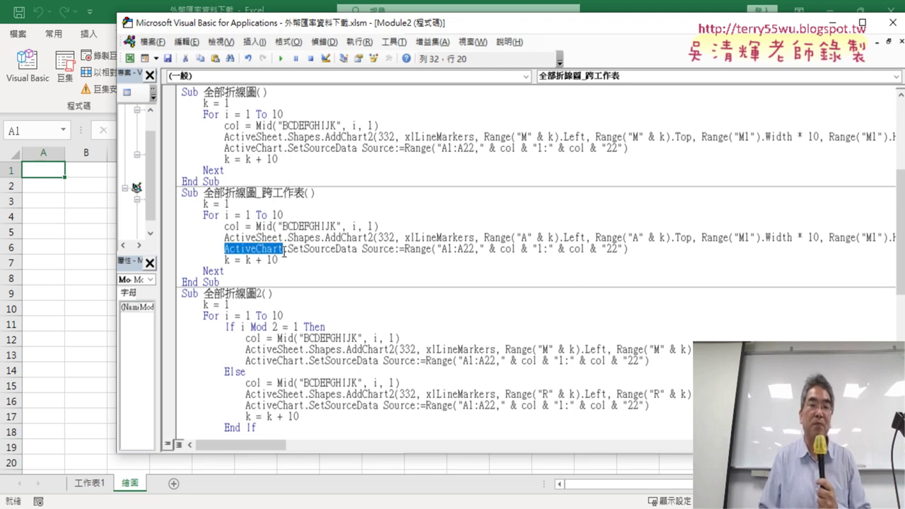
drag(285, 254, 357, 255)
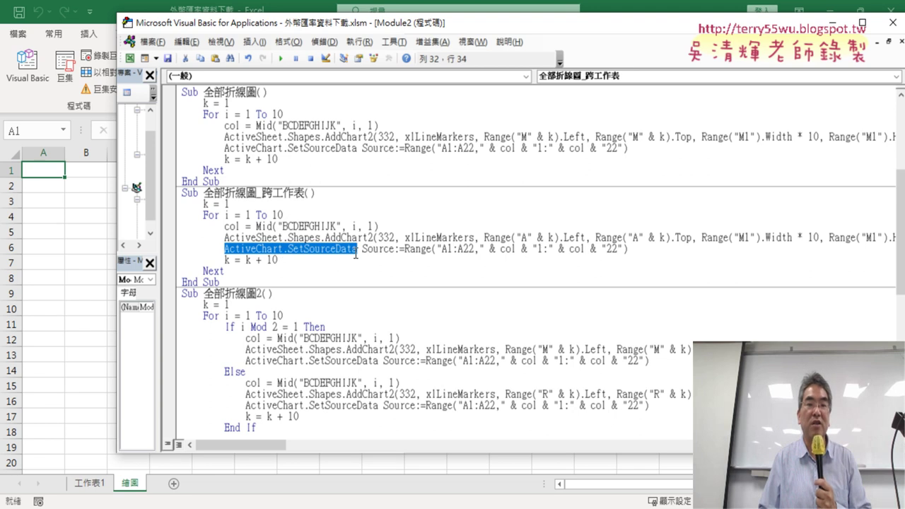
drag(405, 249, 635, 250)
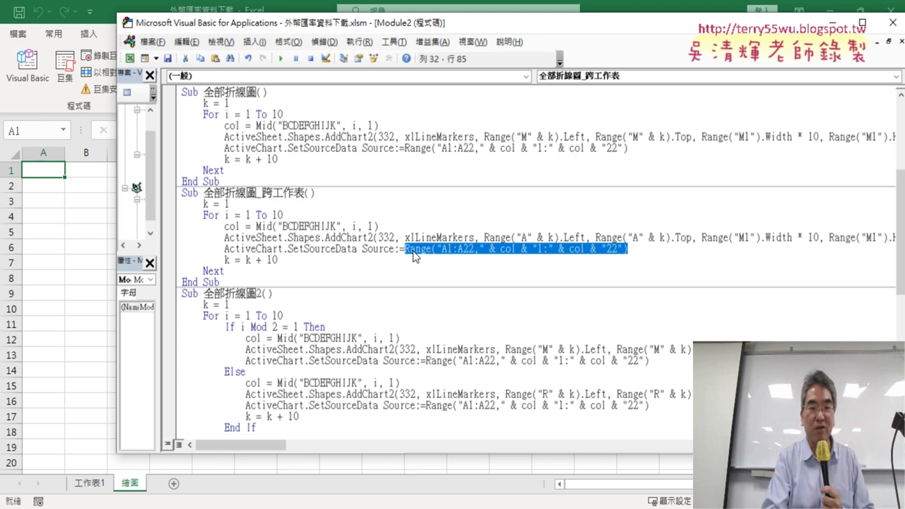
click(413, 252)
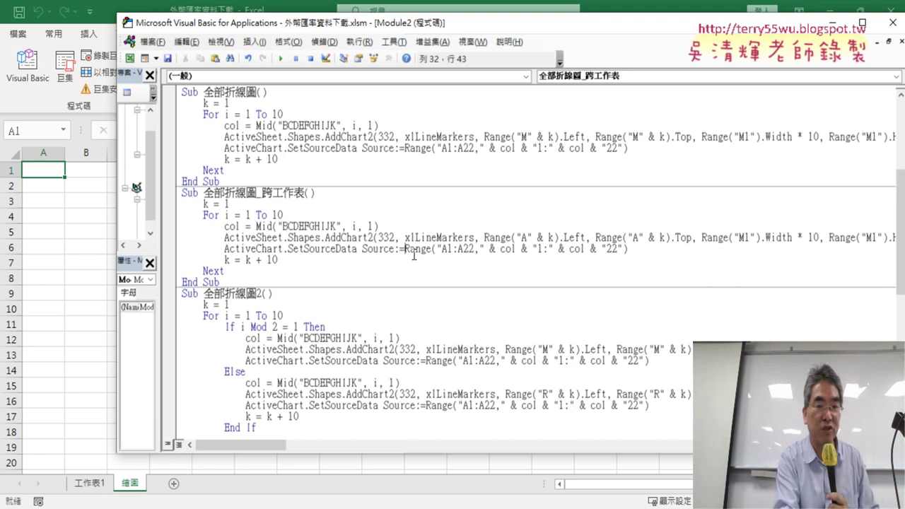
Prefix the SetSourceData range with sheets(1). and review the edited A-column anchors.
text(s)
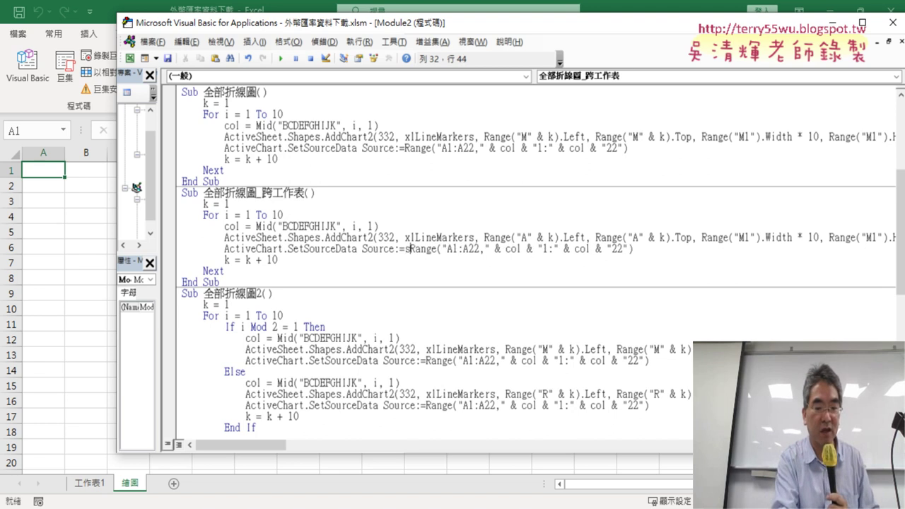
text(heets)
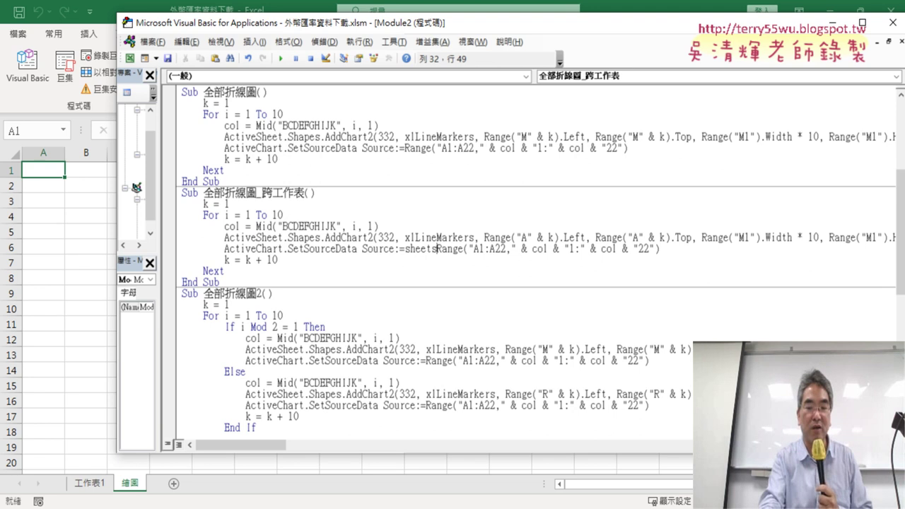
text((1)Range("A)
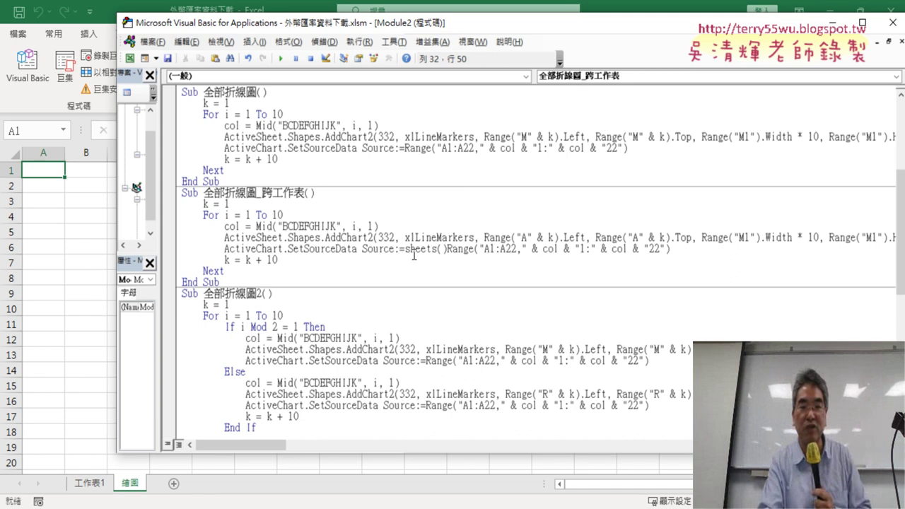
text(1)
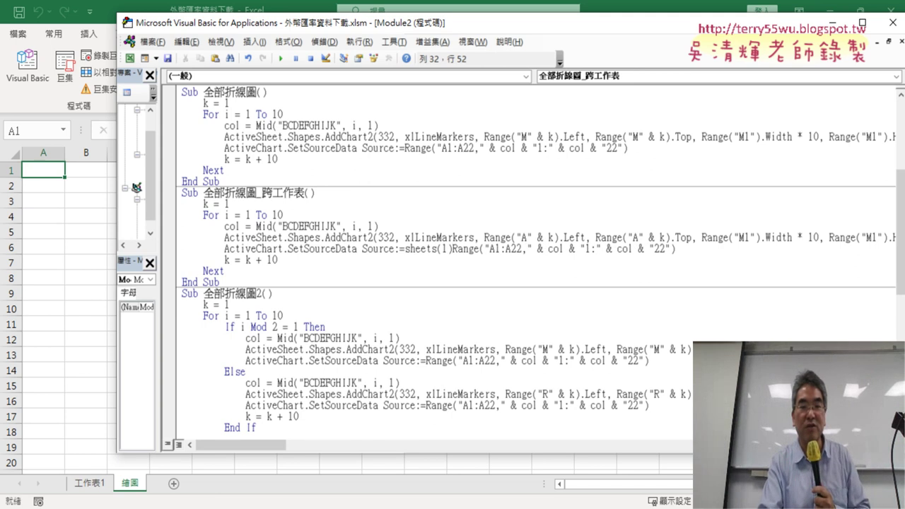
text(.)
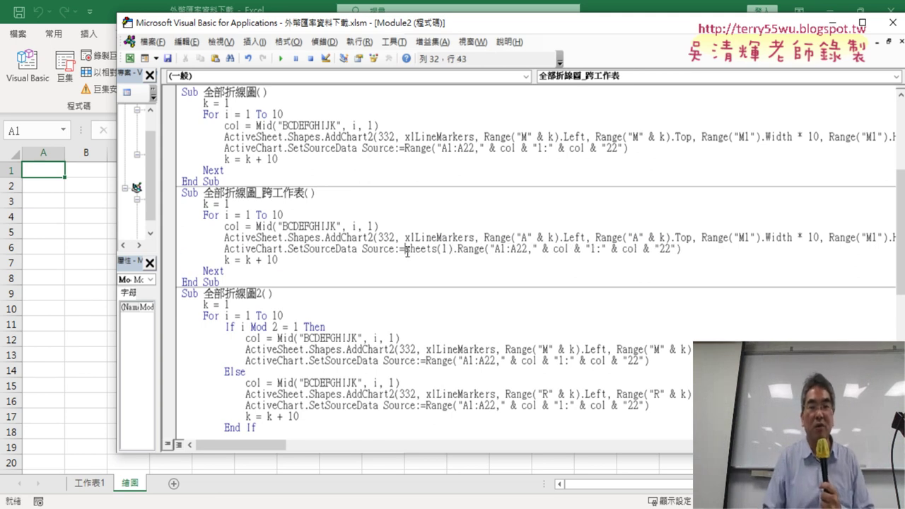
drag(405, 250, 457, 252)
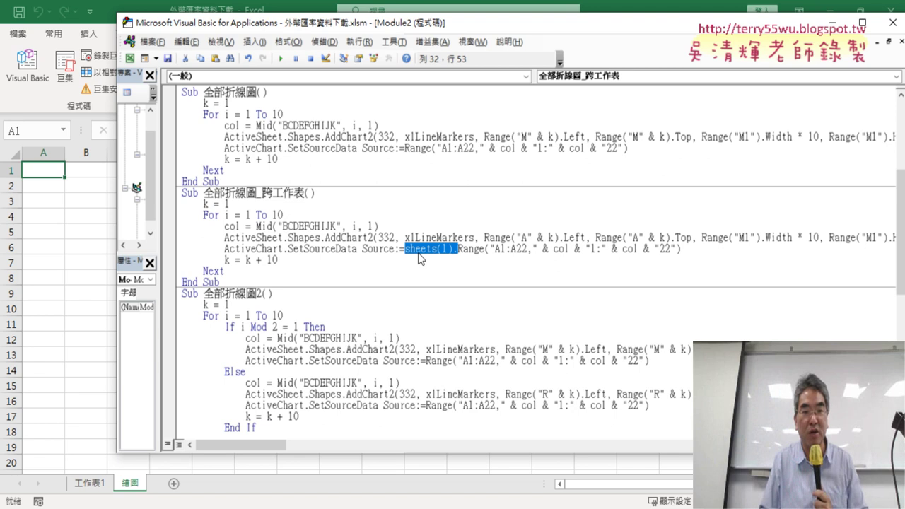
click(553, 253)
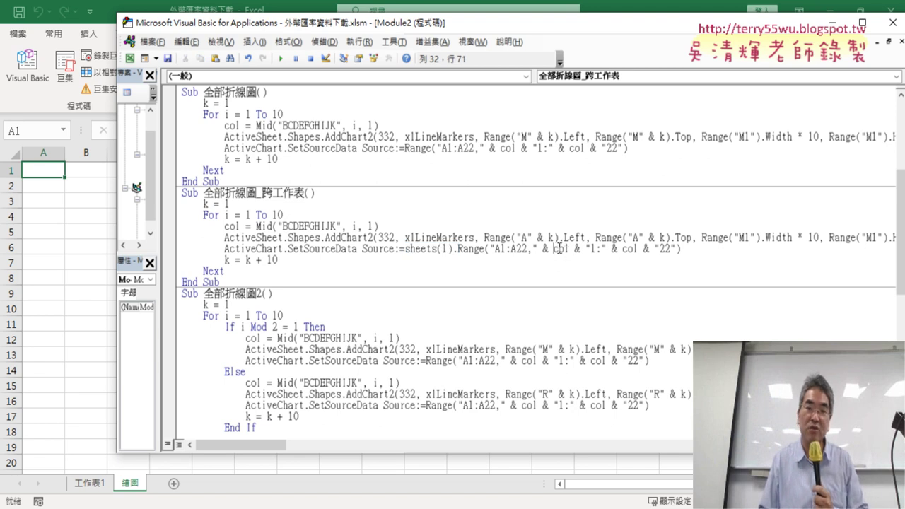
double_click(523, 237)
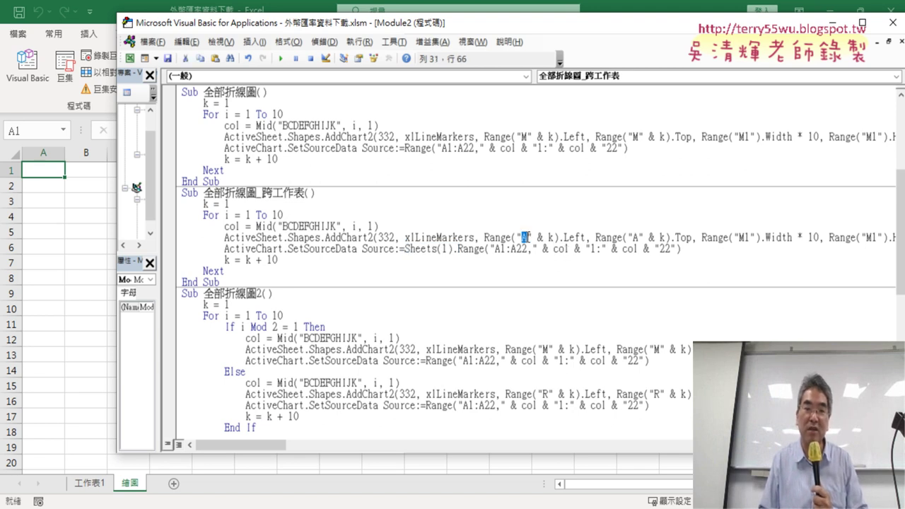
double_click(636, 238)
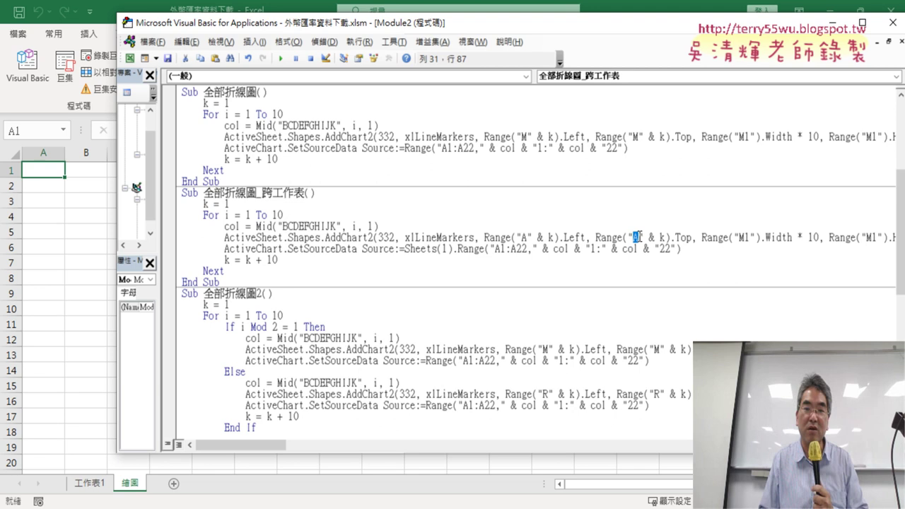
drag(405, 249, 459, 249)
Run 全部折線圖_跨工作表 and move the code window aside to view the column-A charts.
click(328, 237)
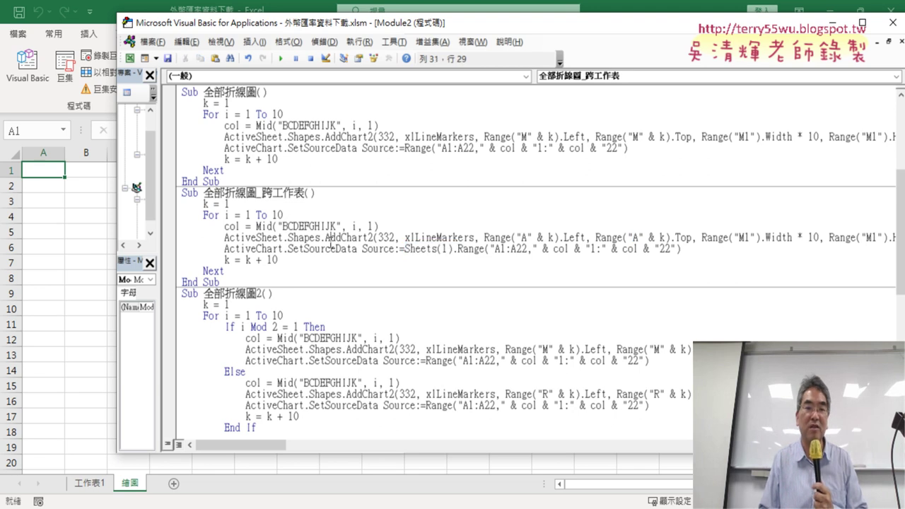
click(280, 60)
mouse_move(324, 31)
mouse_down()
mouse_move(516, 21)
mouse_move(356, 36)
mouse_up()
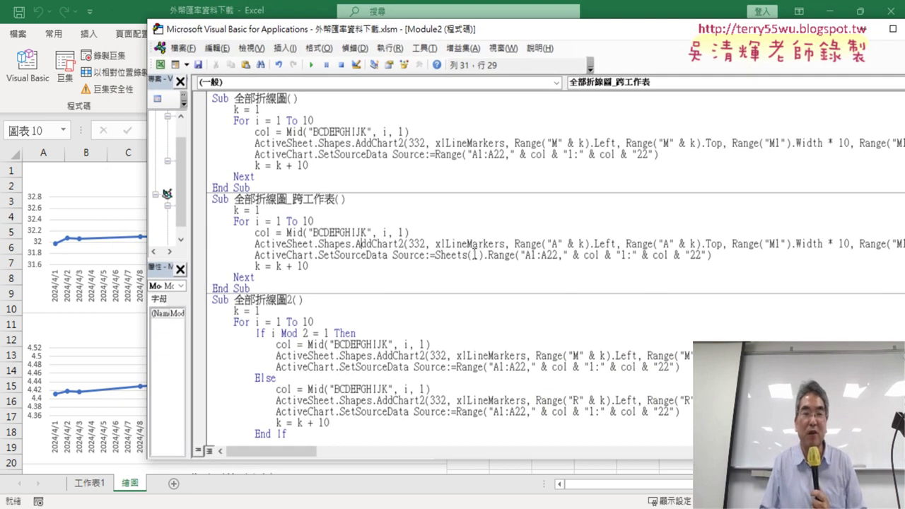
double_click(475, 254)
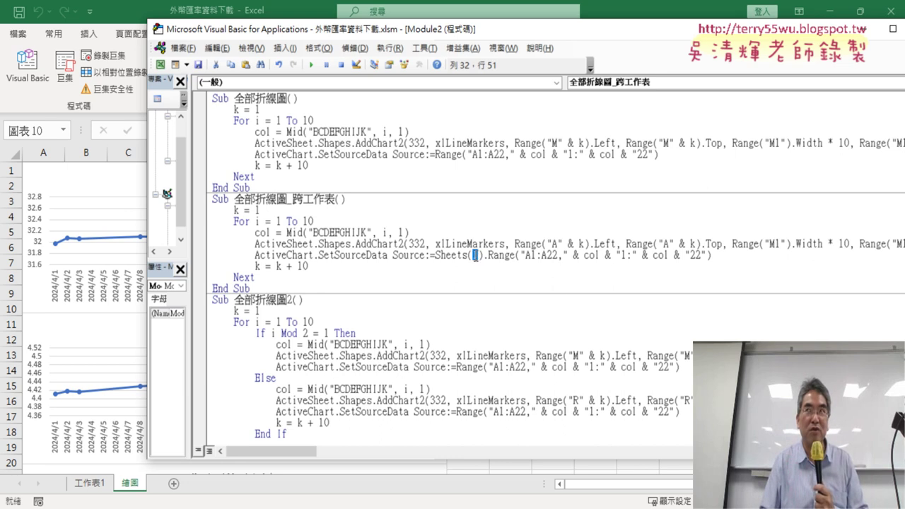
Replace the index in Sheets(1) with the sheet name "工作表1".
click(92, 487)
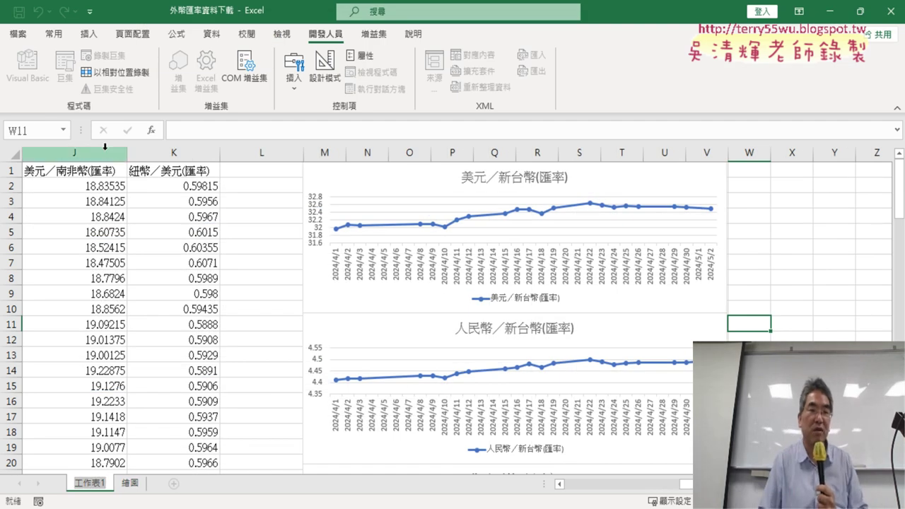
click(137, 370)
click(28, 67)
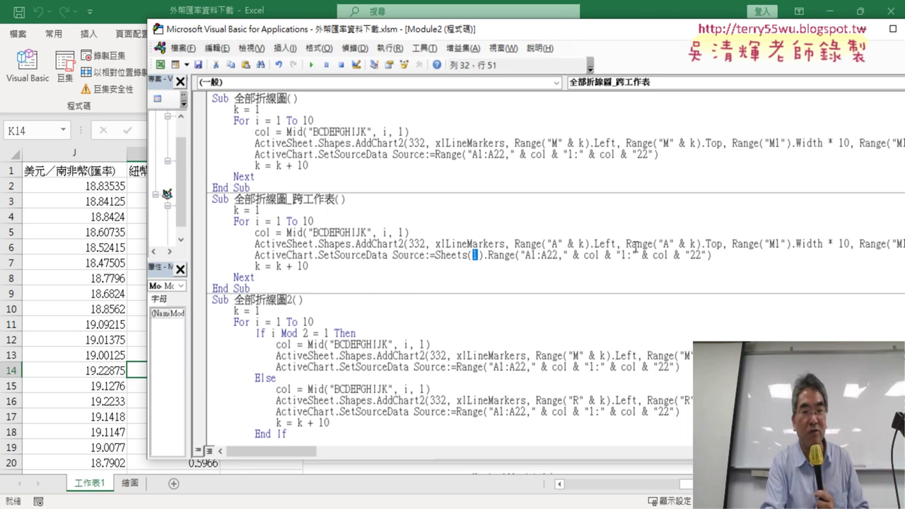
text("")
key(Left)
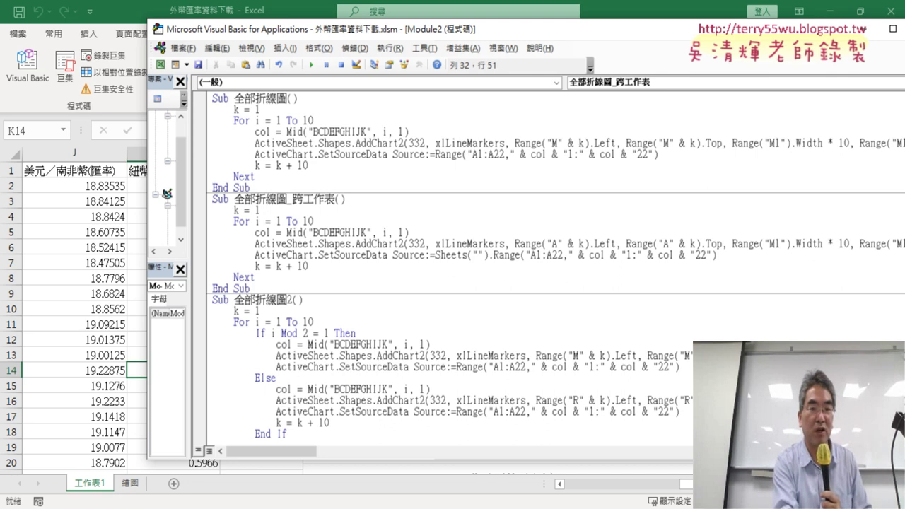
text(工作表1)
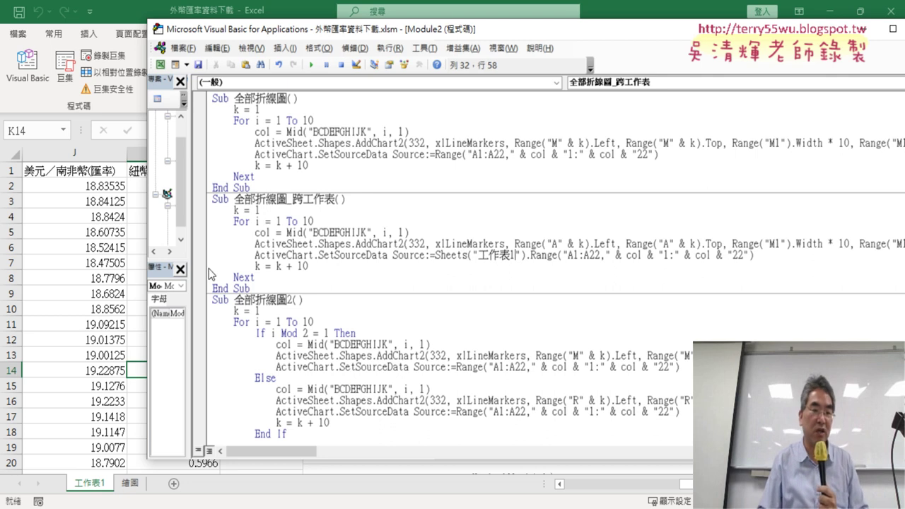
Check the 繪圖 sheet, highlight the quoted sheet name, and move to the 刪圖 macro.
click(130, 484)
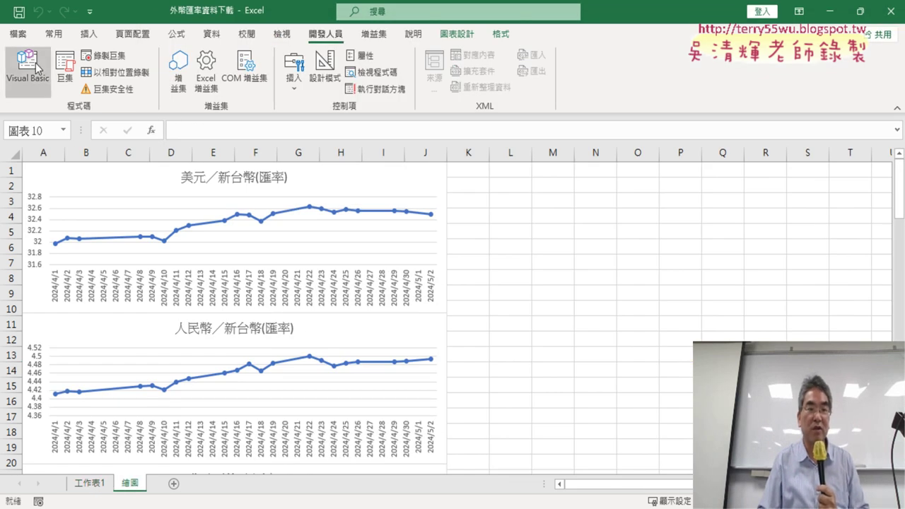
click(28, 67)
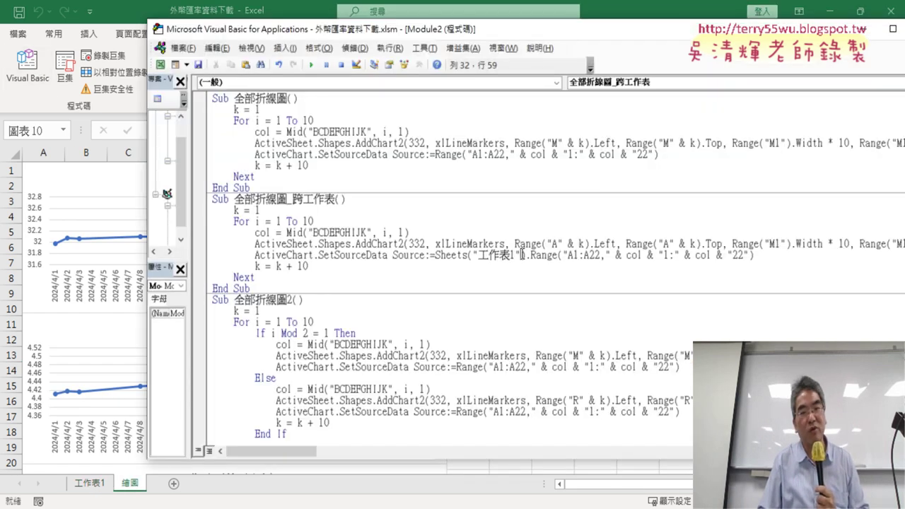
drag(522, 255, 472, 255)
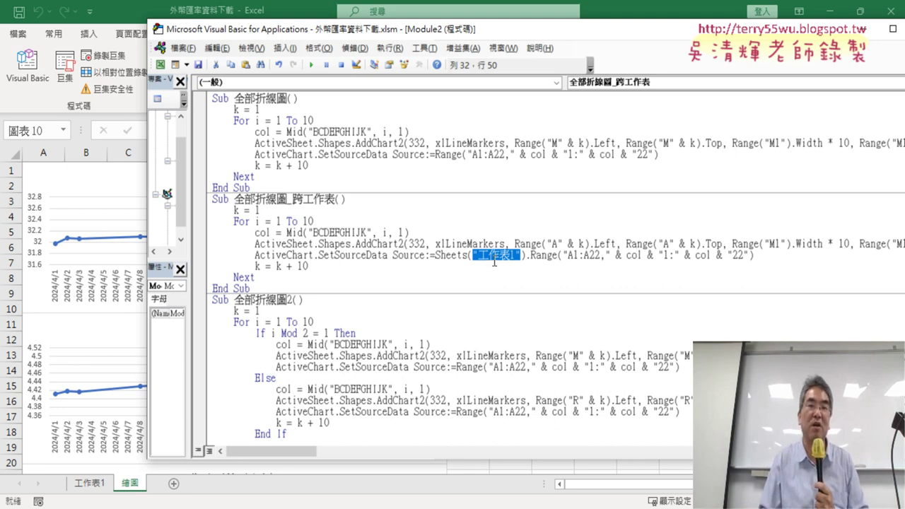
scroll(495, 262, up, 3)
click(304, 168)
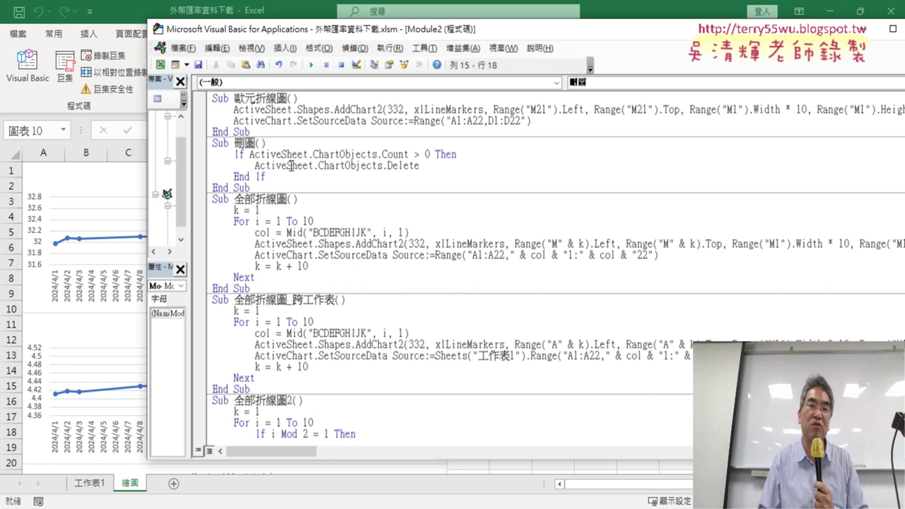
drag(464, 29, 595, 27)
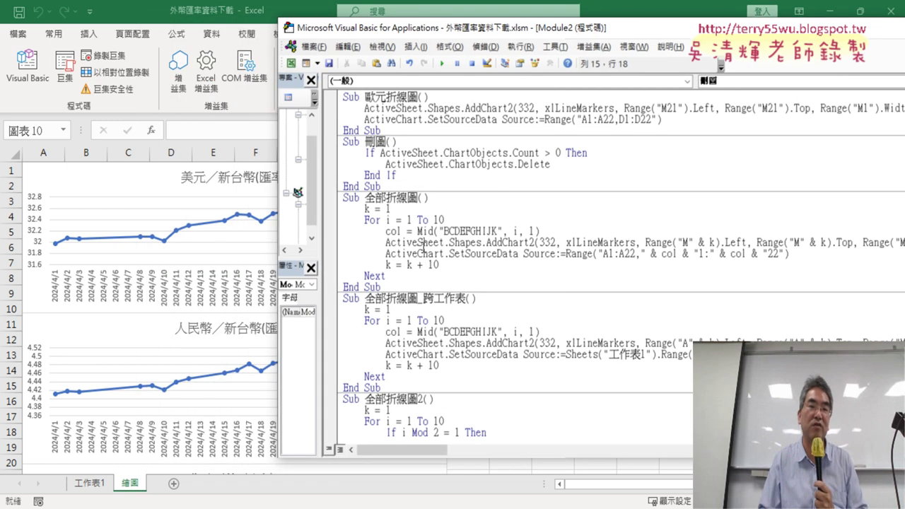
click(442, 63)
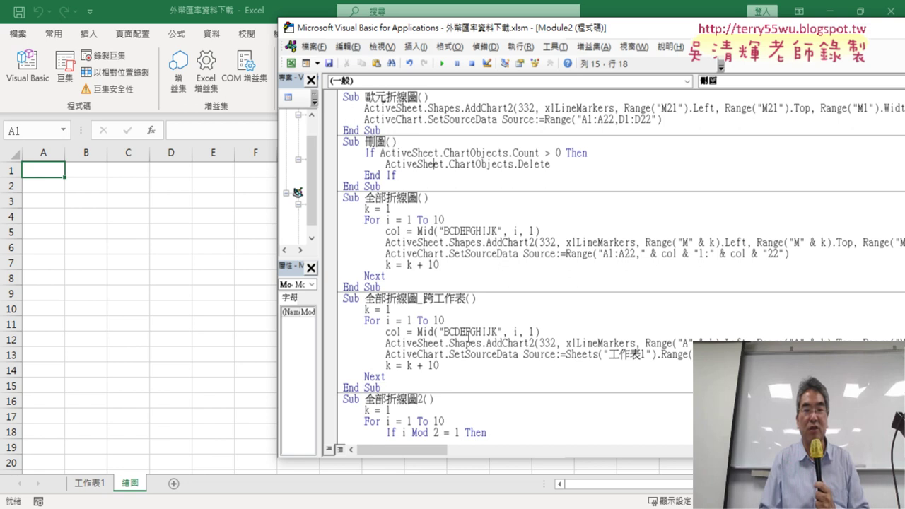
scroll(475, 327, down, 2)
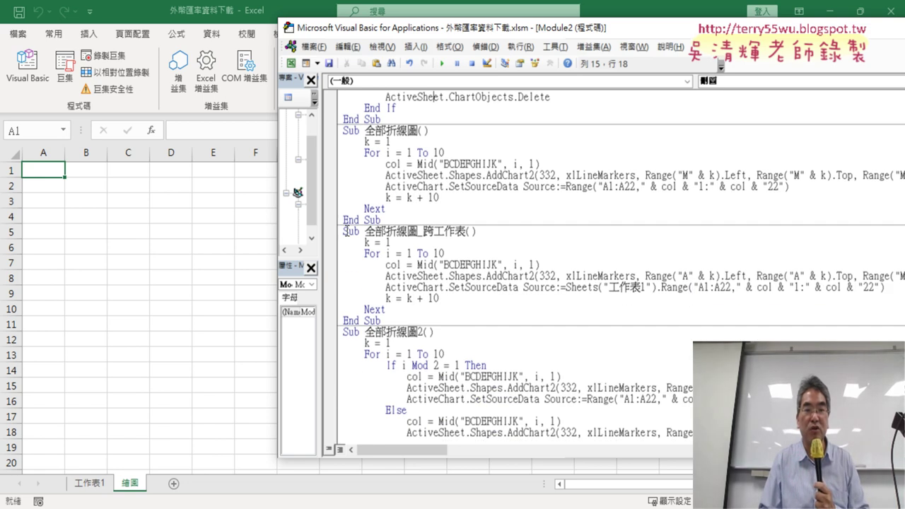
mouse_move(343, 232)
mouse_down()
mouse_move(477, 232)
mouse_move(382, 320)
mouse_up()
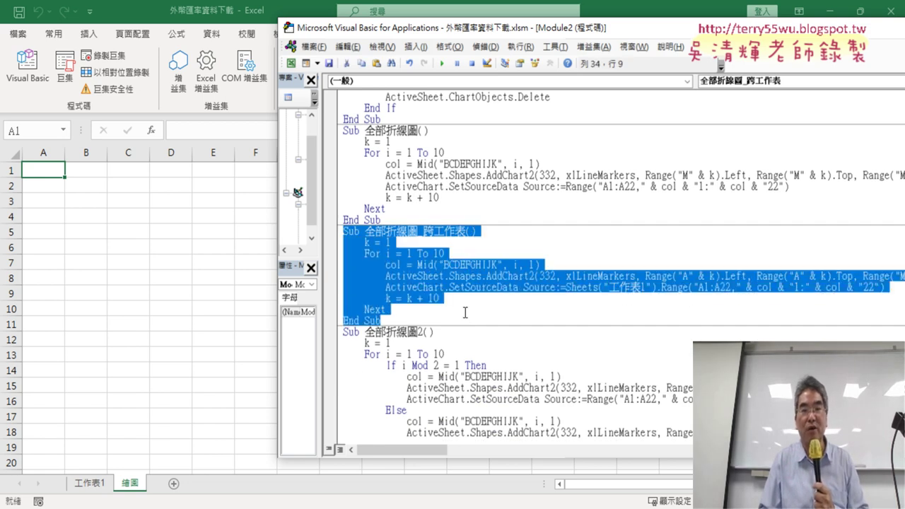
click(443, 63)
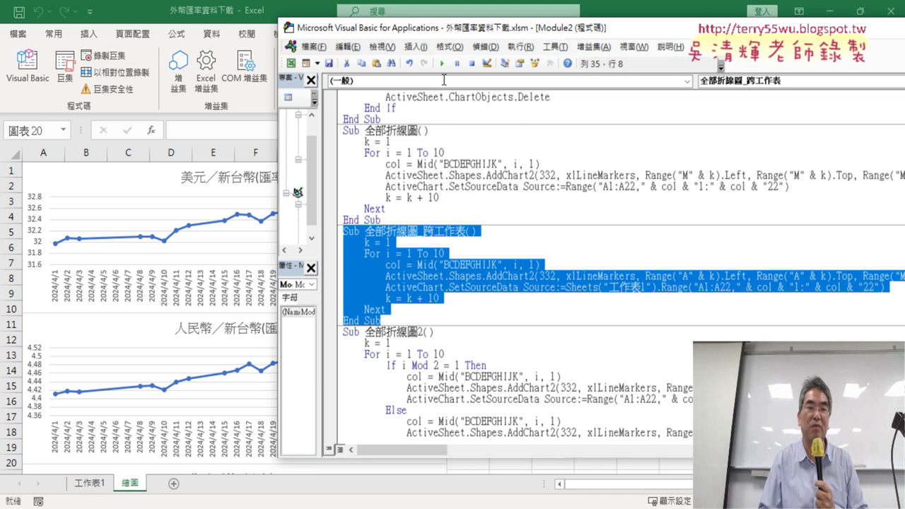
scroll(443, 153, up, 2)
click(414, 168)
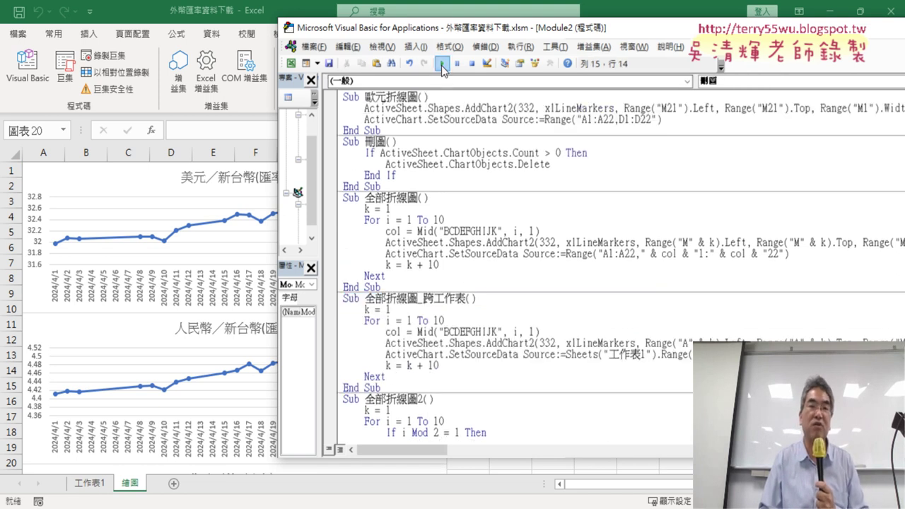
click(442, 63)
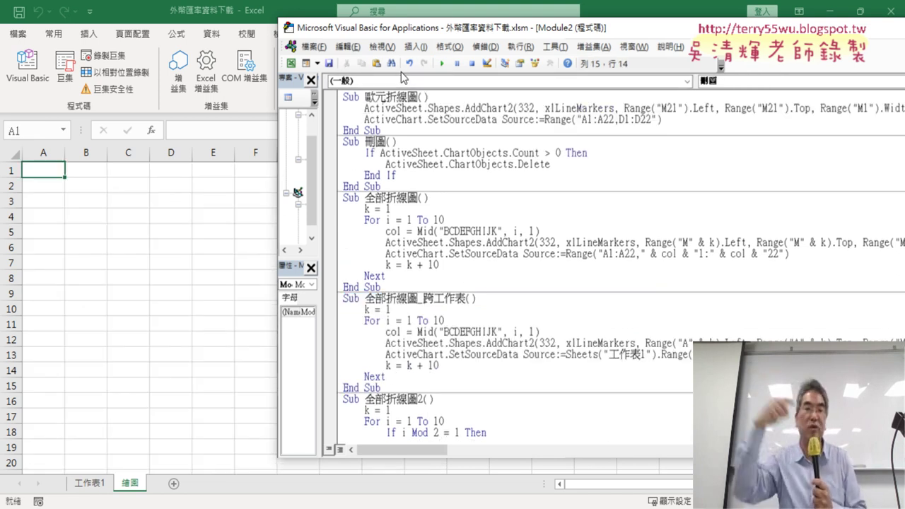
scroll(540, 225, down, 2)
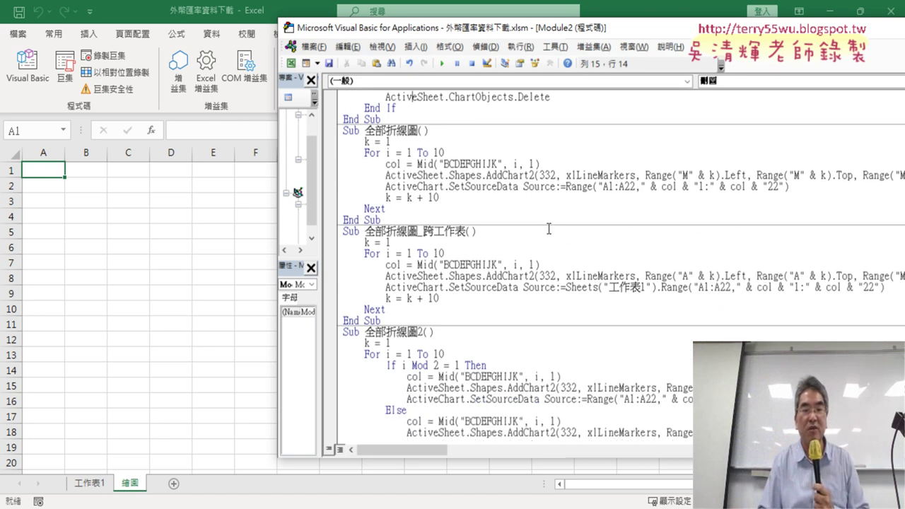
scroll(540, 225, down, 1)
scroll(540, 225, down, 2)
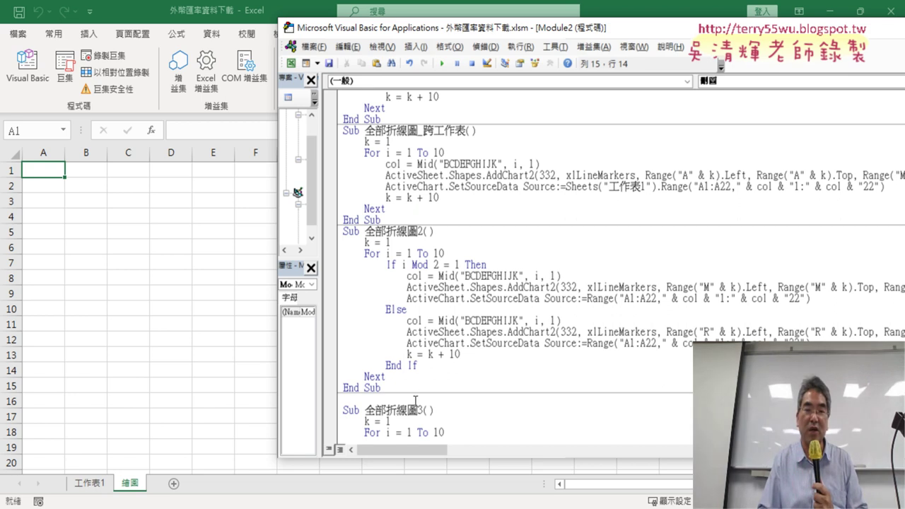
Duplicate the 全部折線圖2 procedure below the original.
drag(392, 389, 340, 232)
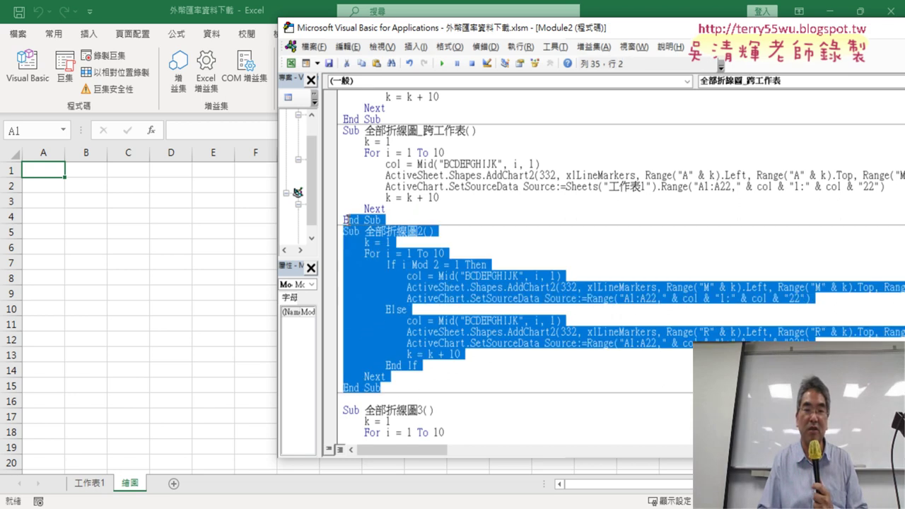
right_click(376, 249)
click(386, 267)
scroll(383, 320, down, 3)
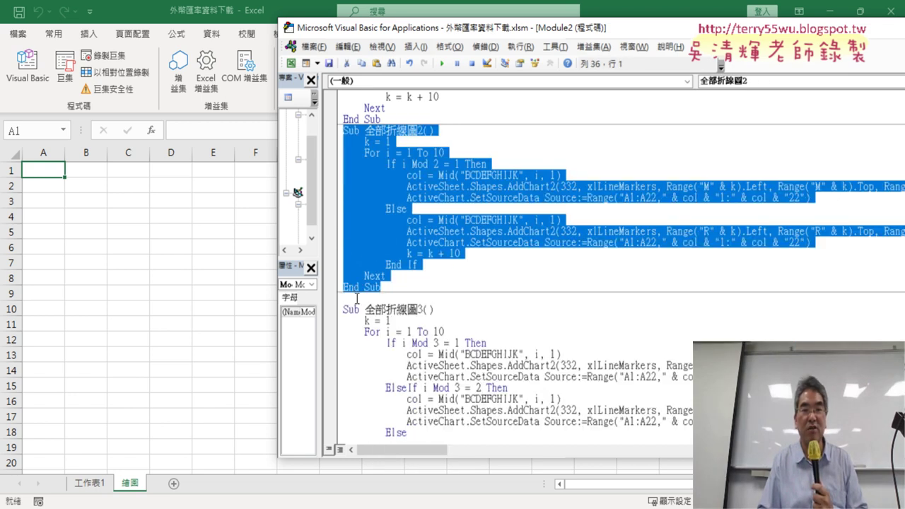
click(356, 300)
key(ctrl+v)
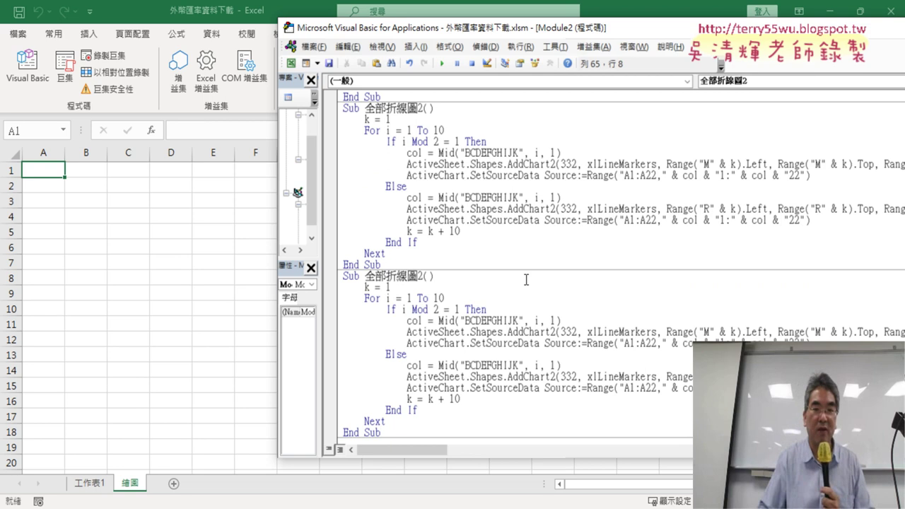
Rename the duplicate 全部折線圖2_跨工作表 by pasting the _跨工作表 suffix.
scroll(467, 223, up, 3)
scroll(477, 219, up, 1)
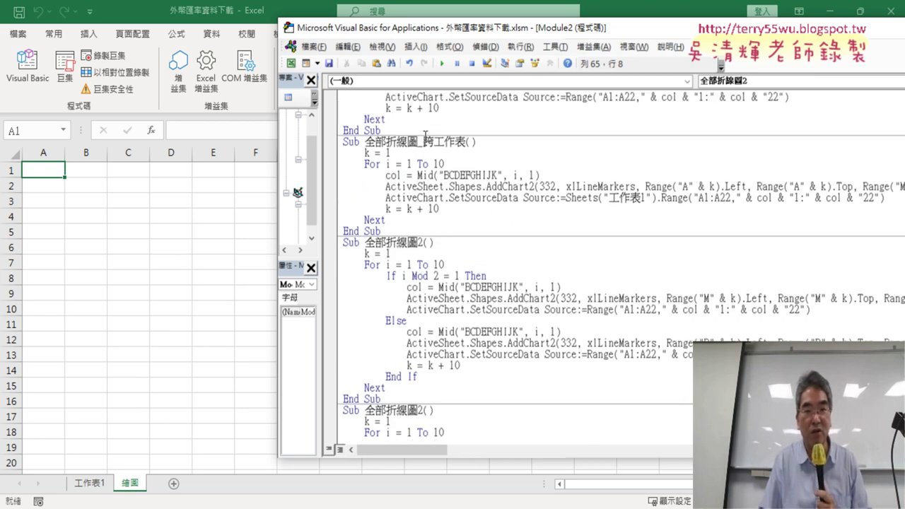
drag(418, 142, 465, 141)
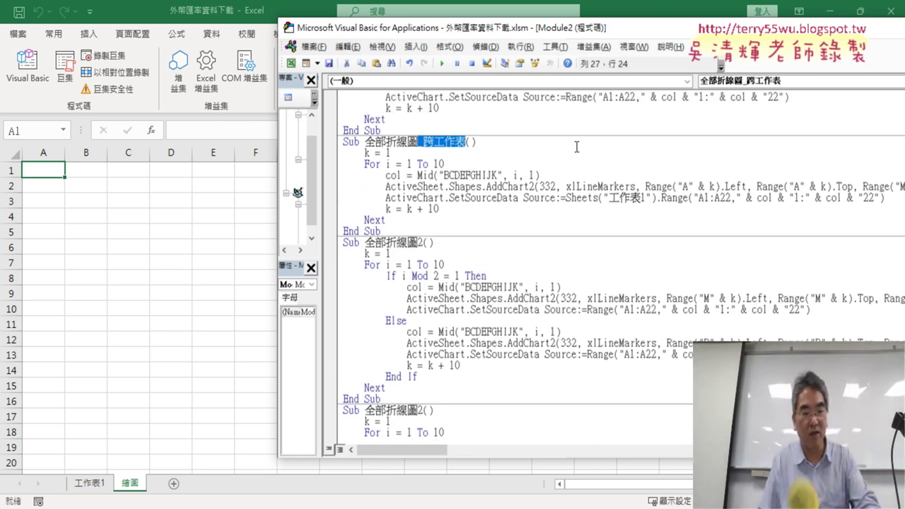
scroll(434, 323, down, 3)
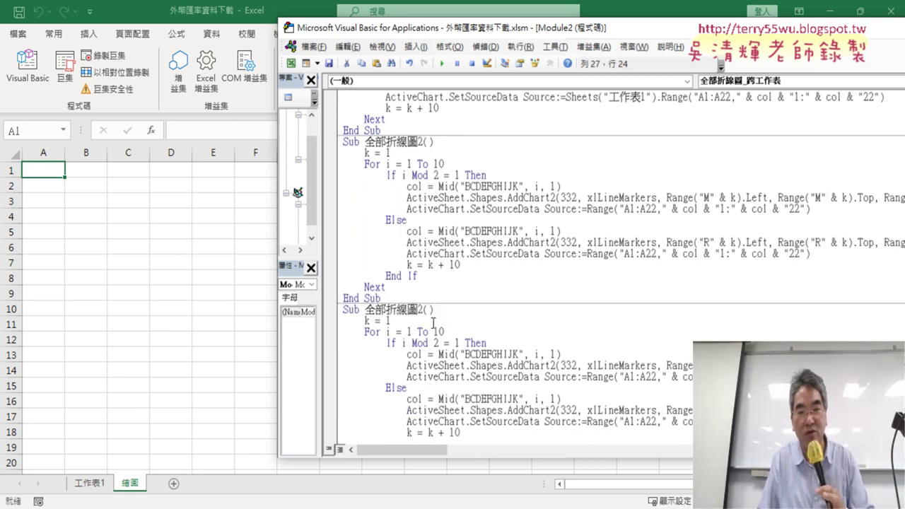
click(426, 309)
key(ctrl+v)
scroll(527, 305, down, 3)
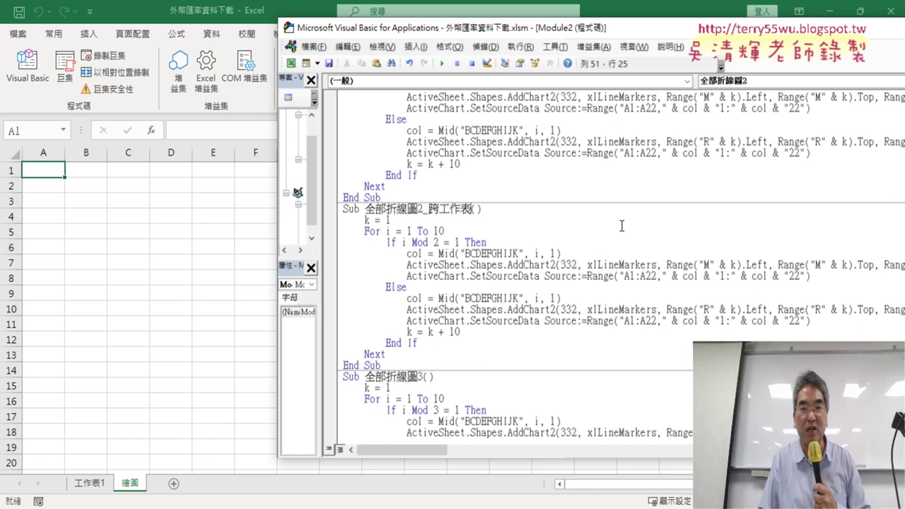
Copy the Sheets("工作表1"). reference for reuse on the first SetSourceData line.
scroll(622, 225, up, 2)
scroll(622, 223, up, 2)
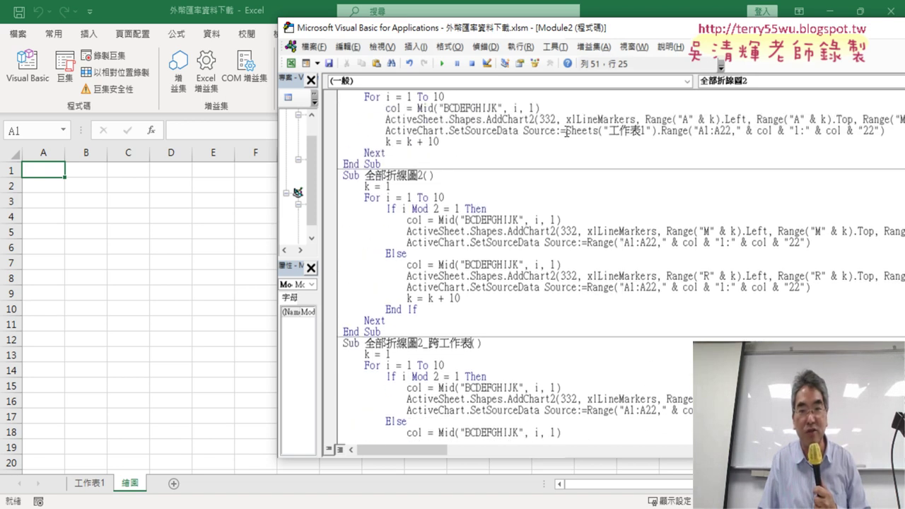
drag(566, 131, 662, 131)
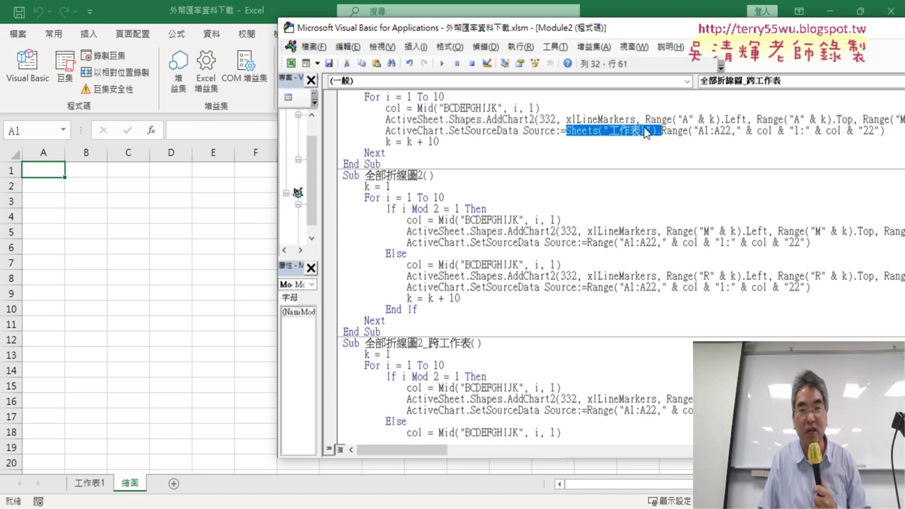
right_click(645, 133)
click(677, 150)
scroll(600, 257, down, 2)
scroll(597, 276, down, 1)
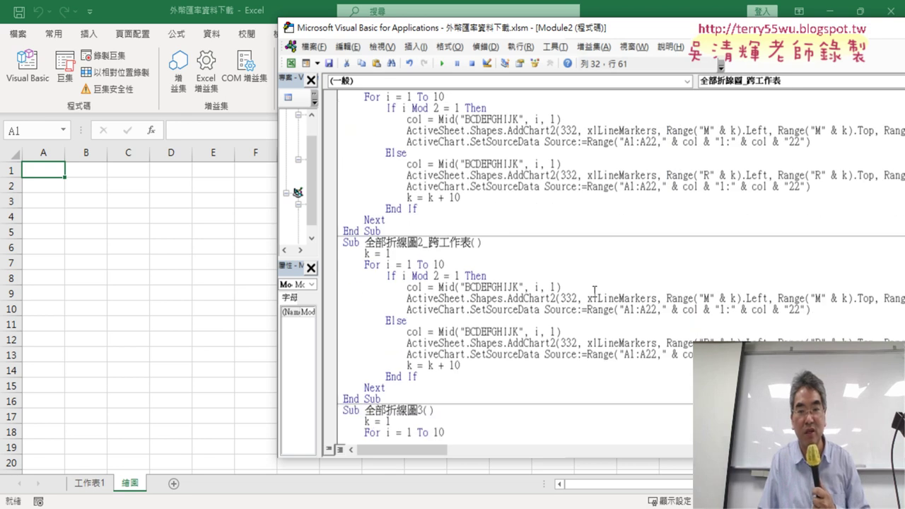
click(587, 311)
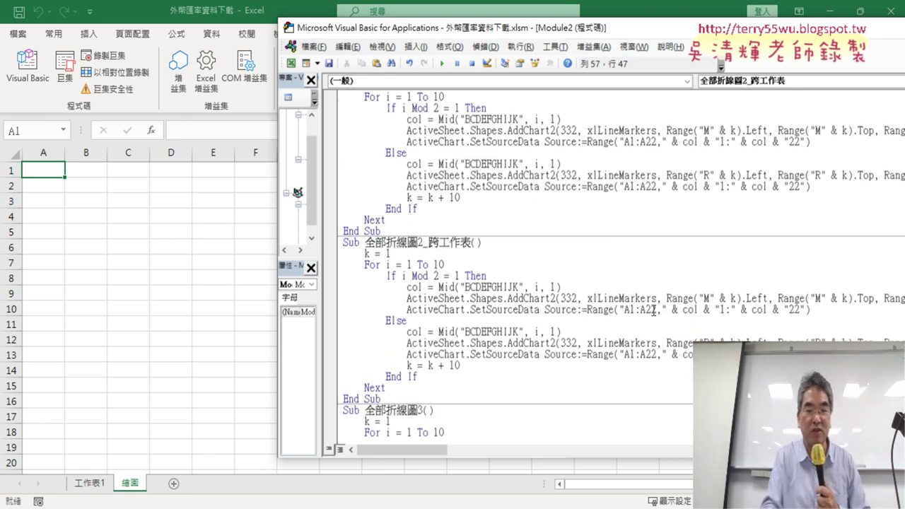
Prefix both SetSourceData ranges with Sheets("工作表1").
key(ctrl+v)
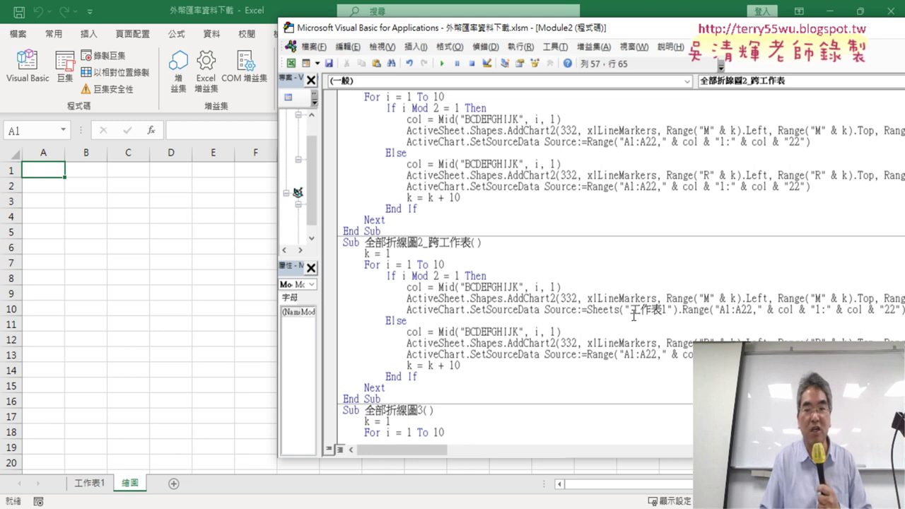
click(589, 354)
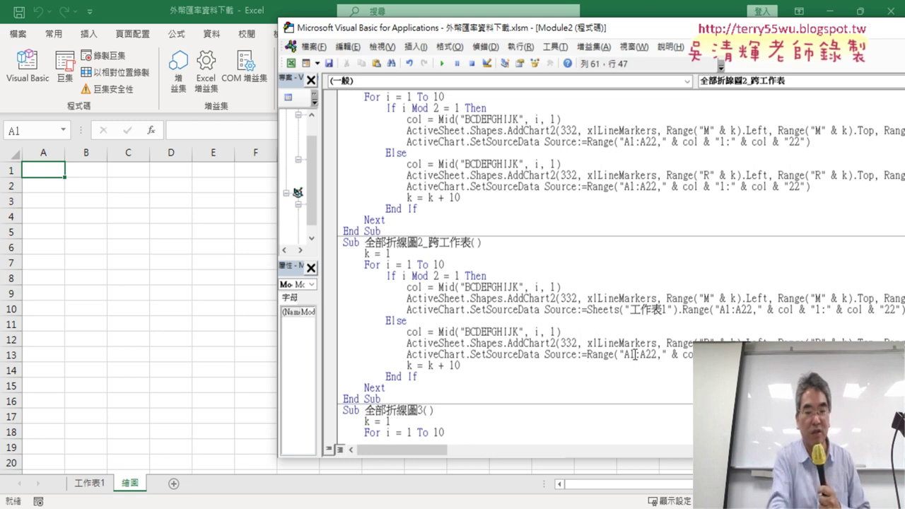
key(ctrl+v)
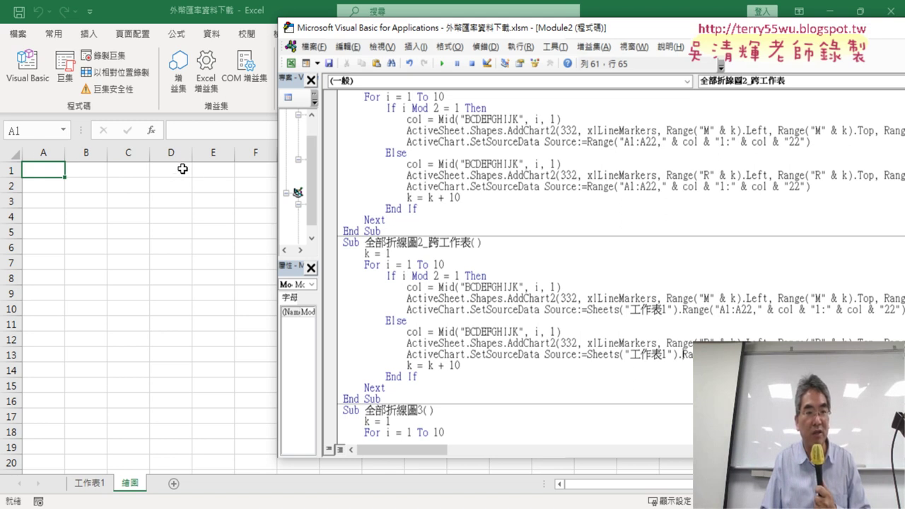
Change the M and R anchor columns to A, then run 全部折線圖2_跨工作表.
double_click(708, 298)
text(A)
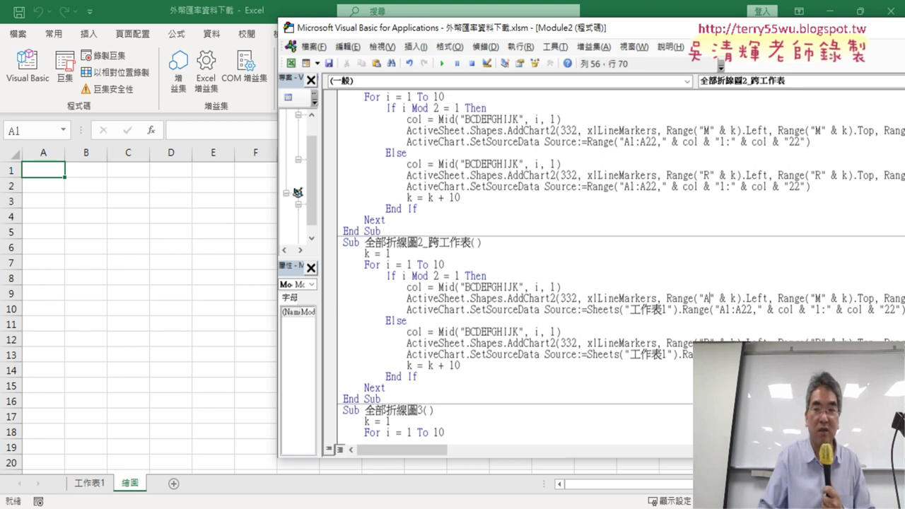
double_click(819, 297)
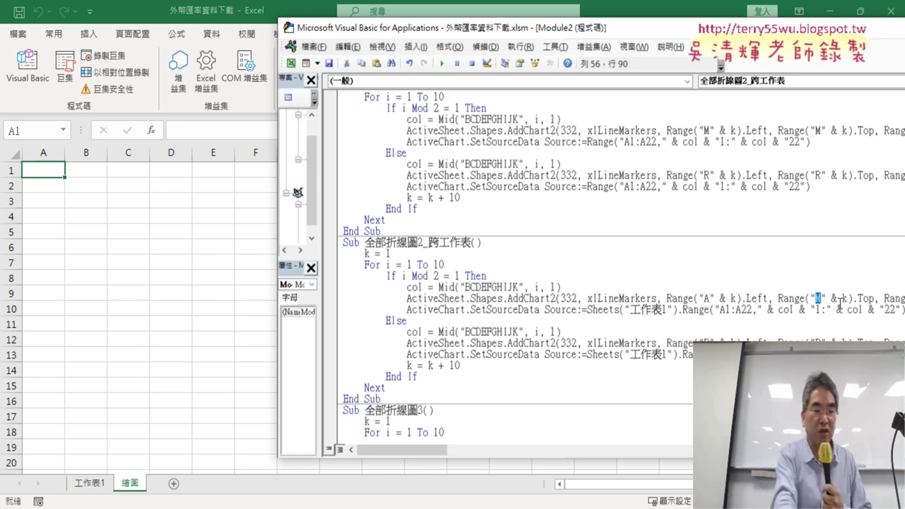
text(A)
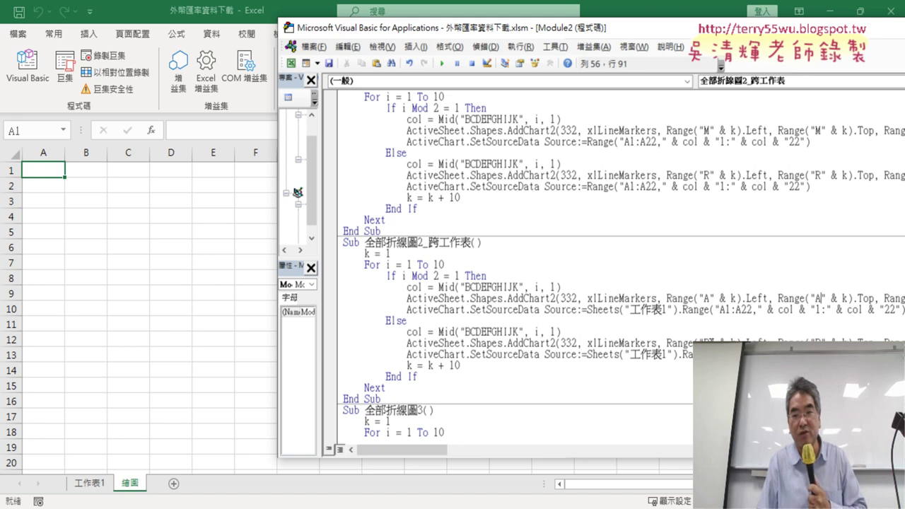
double_click(706, 343)
text(A)
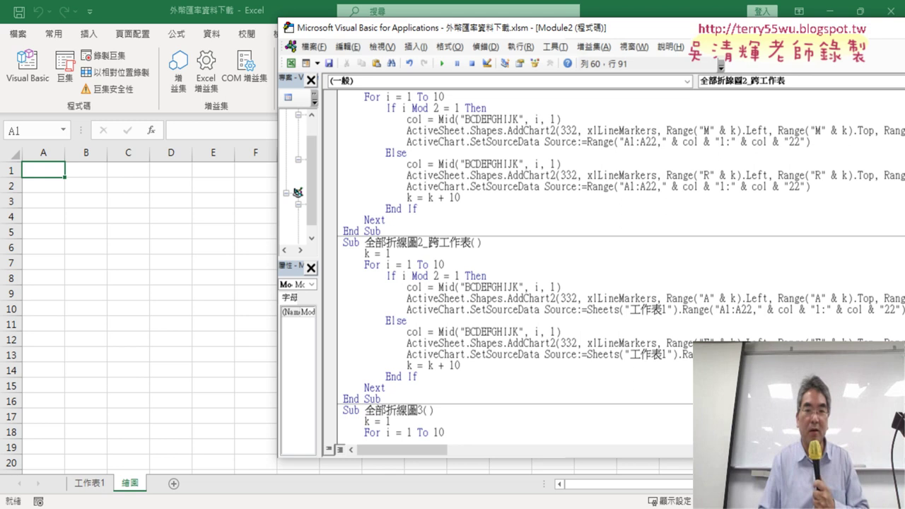
click(463, 309)
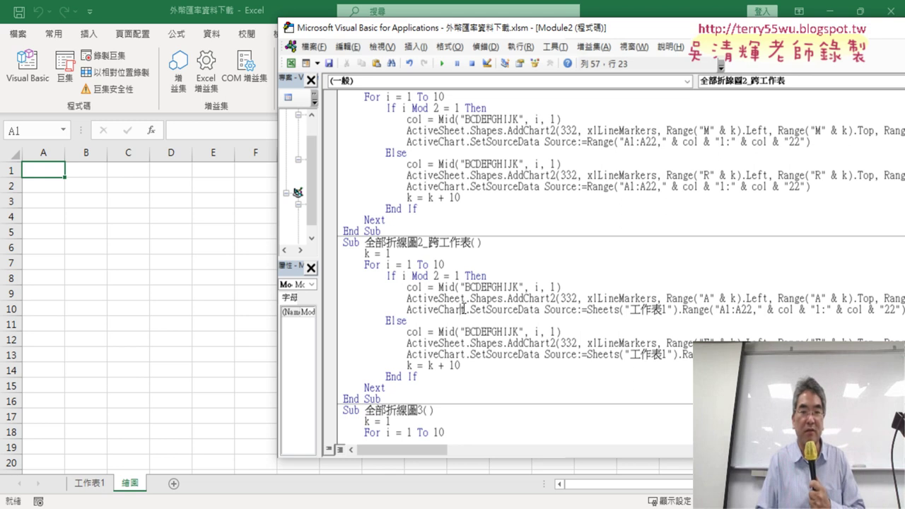
click(442, 63)
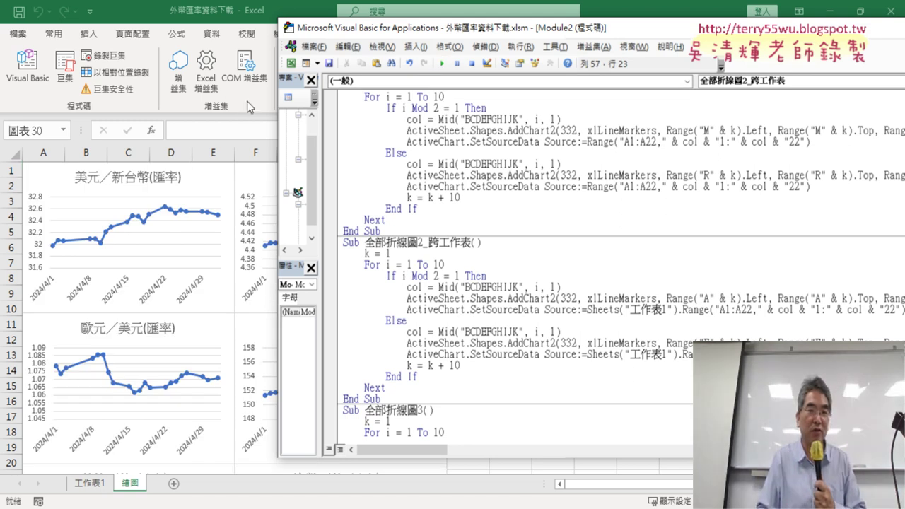
Return to the 繪圖 sheet and scroll through the two columns of exchange-rate charts.
click(269, 104)
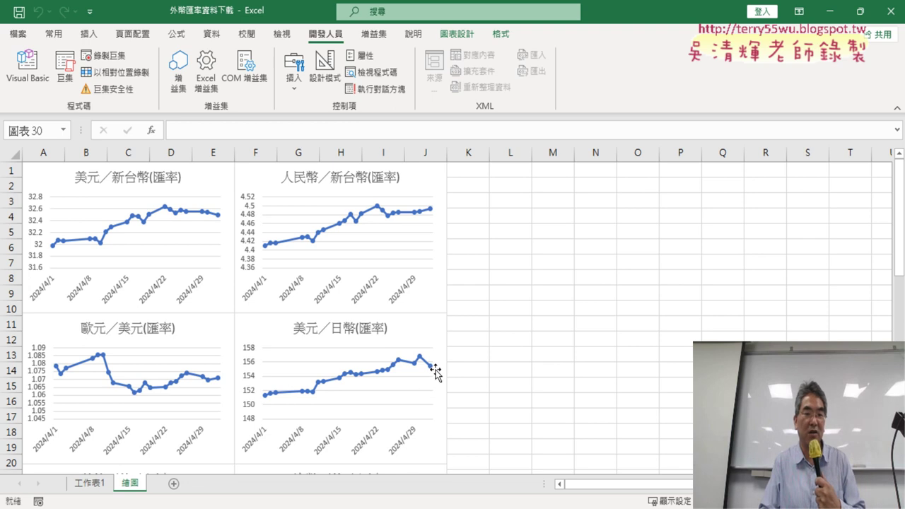
scroll(541, 327, down, 1)
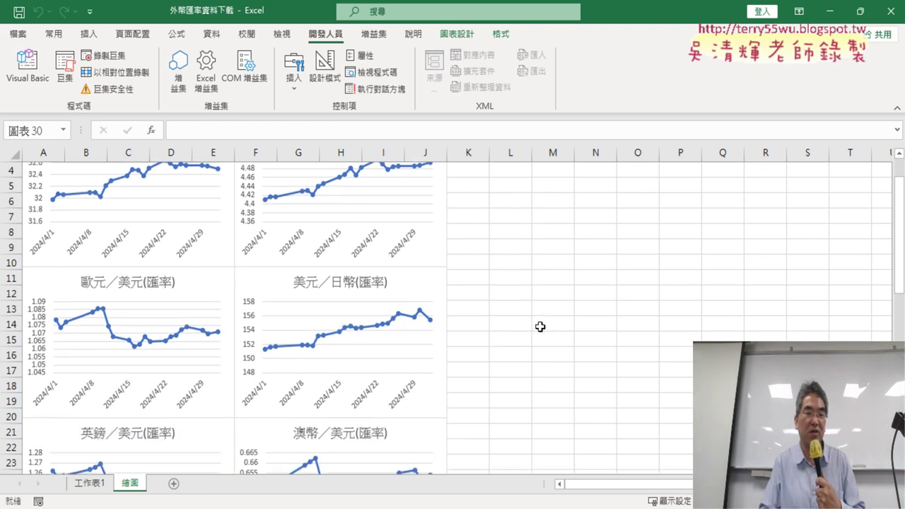
scroll(539, 327, down, 2)
scroll(534, 324, down, 1)
scroll(526, 323, down, 2)
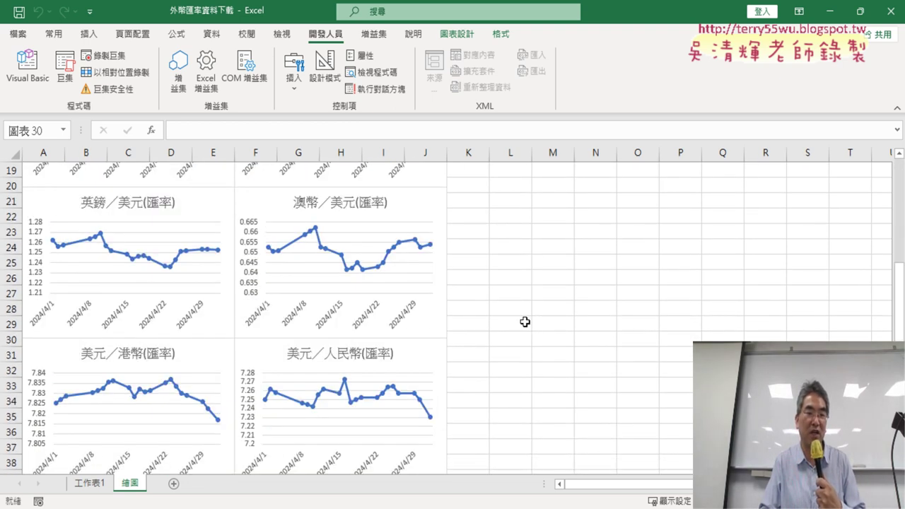
scroll(525, 322, down, 1)
scroll(522, 320, down, 1)
scroll(518, 318, up, 6)
scroll(515, 320, up, 2)
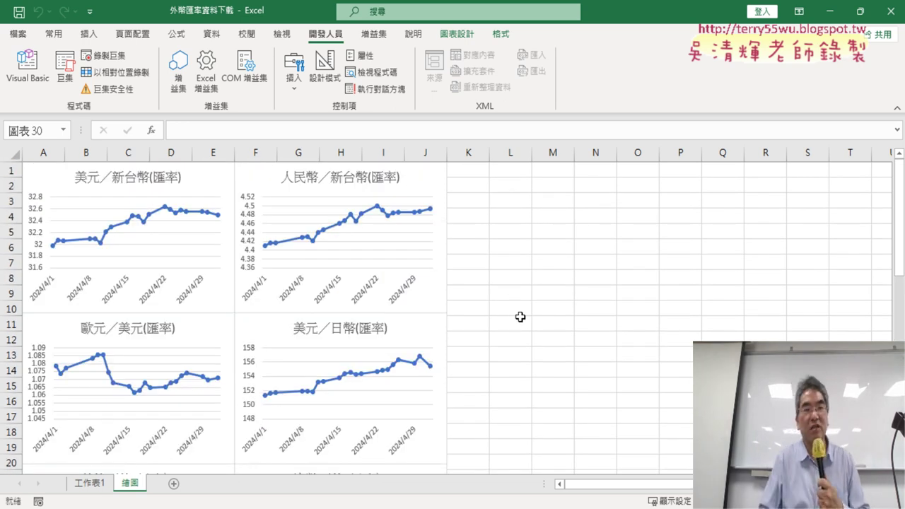
Review the 全部折線圖2_跨工作表 and 全部折線圖3 macro code, then close the VBA editor.
click(27, 78)
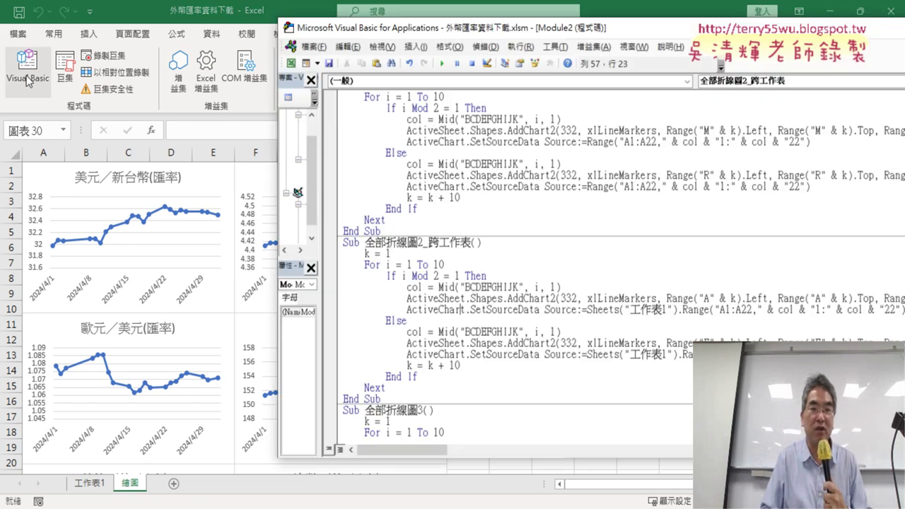
scroll(475, 268, down, 1)
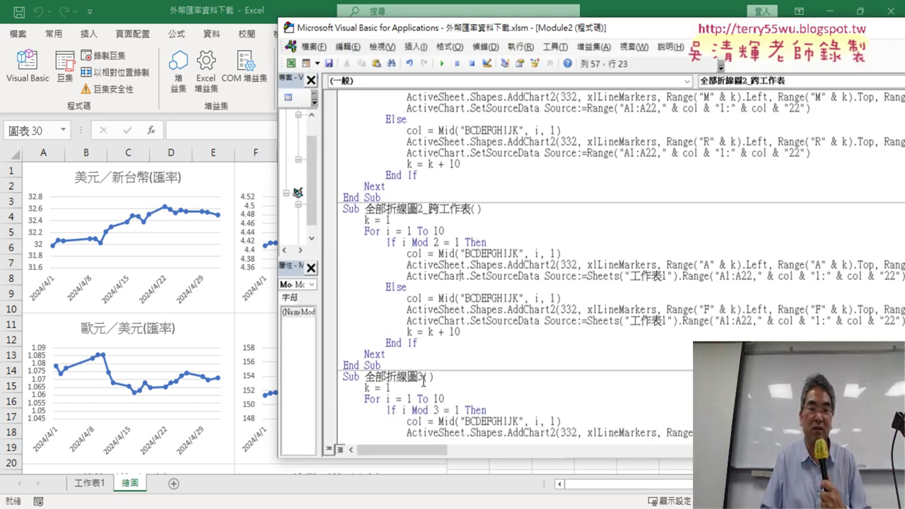
scroll(424, 380, down, 1)
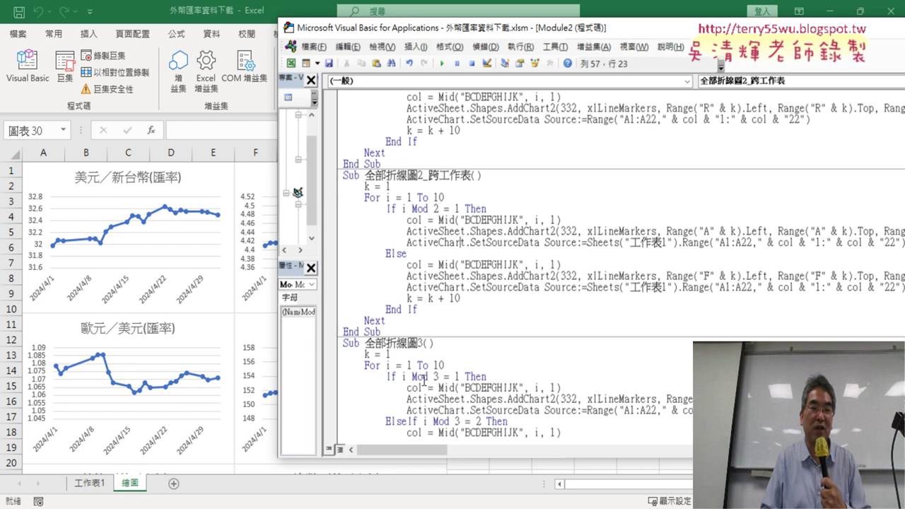
scroll(423, 380, down, 2)
scroll(423, 380, down, 1)
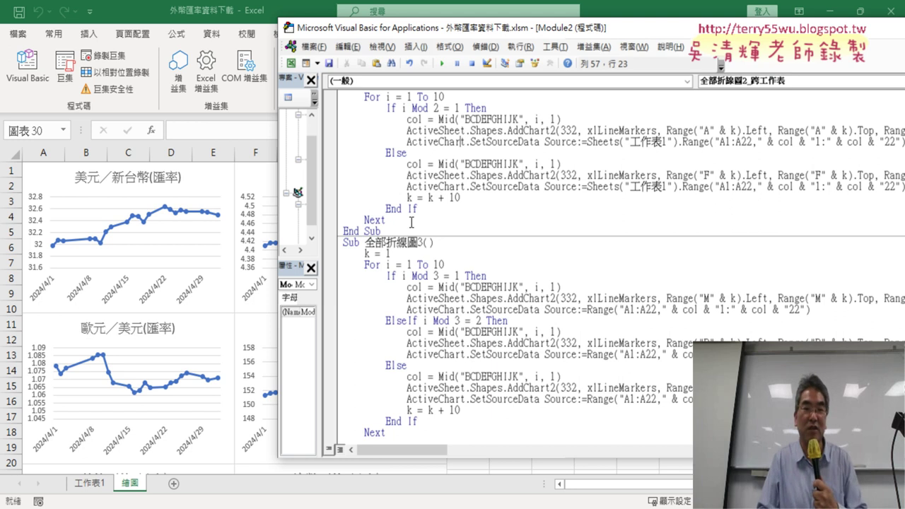
click(180, 111)
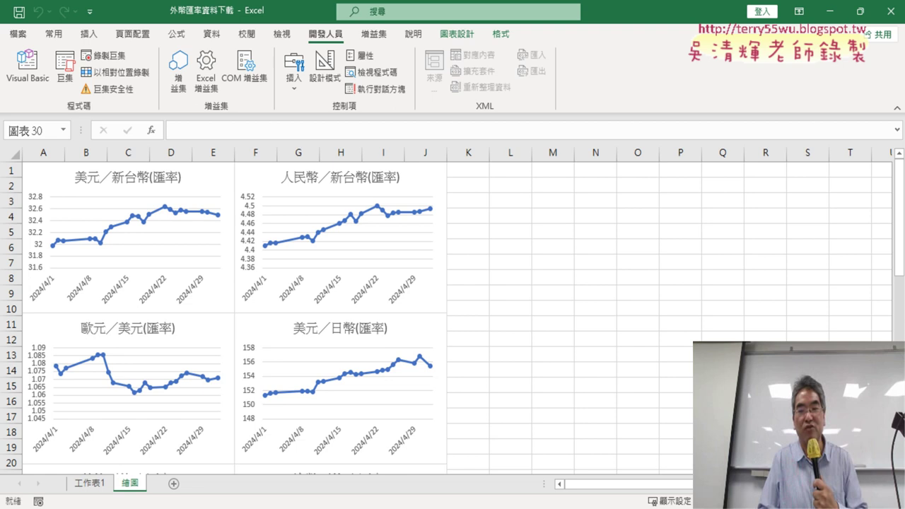
Draw a new Form Controls button to the right of the charts.
scroll(453, 312, right, 1)
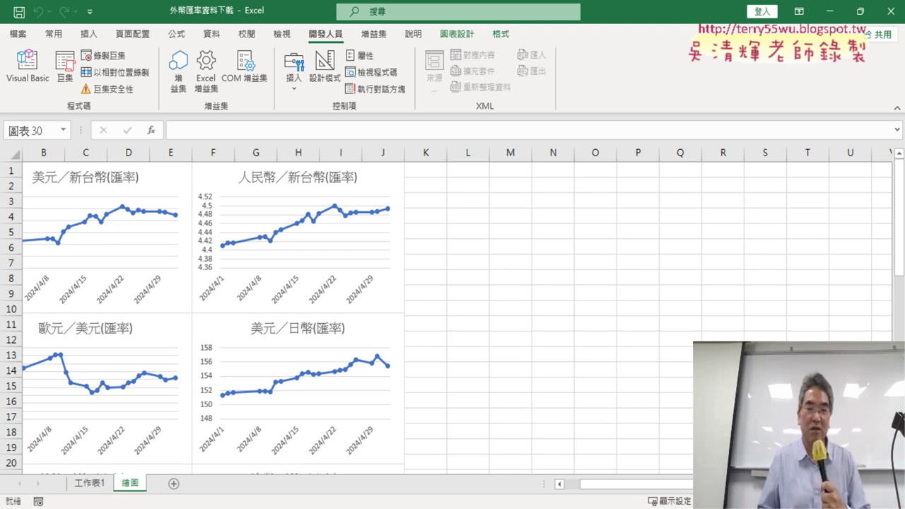
click(295, 77)
click(290, 127)
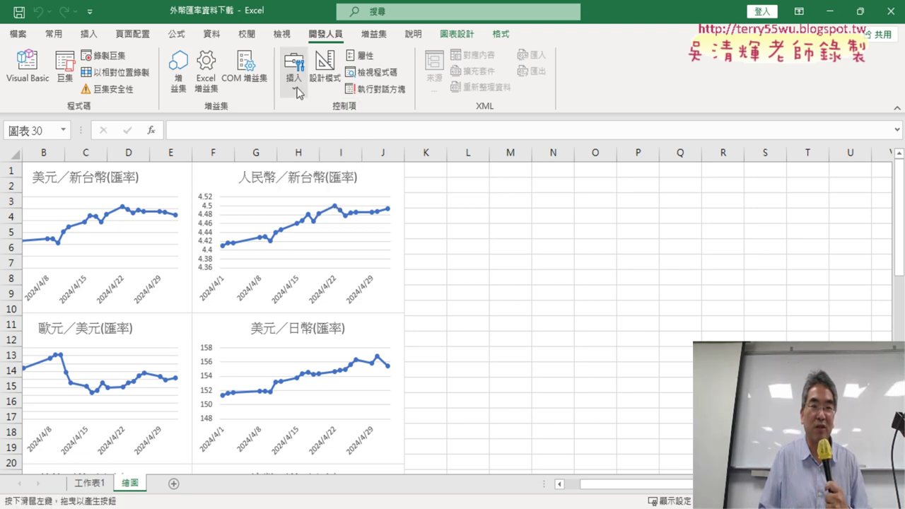
click(297, 97)
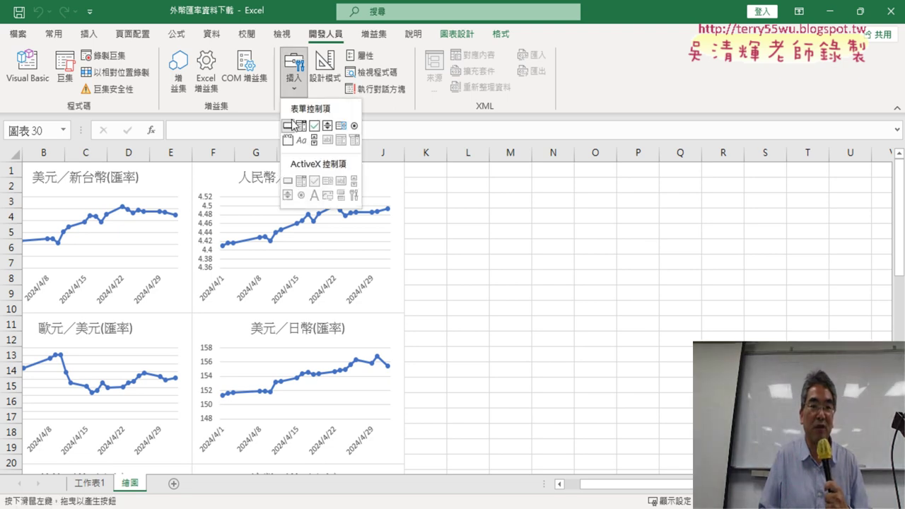
click(683, 177)
drag(674, 174, 839, 203)
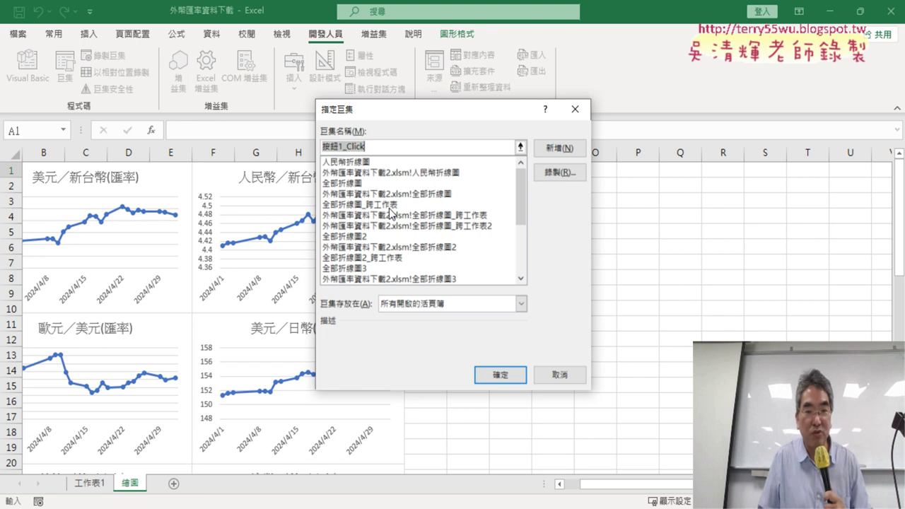
Assign the 全部折線圖_跨工作表 macro to the button and use that name as its label.
click(388, 205)
double_click(369, 147)
key(ctrl+c)
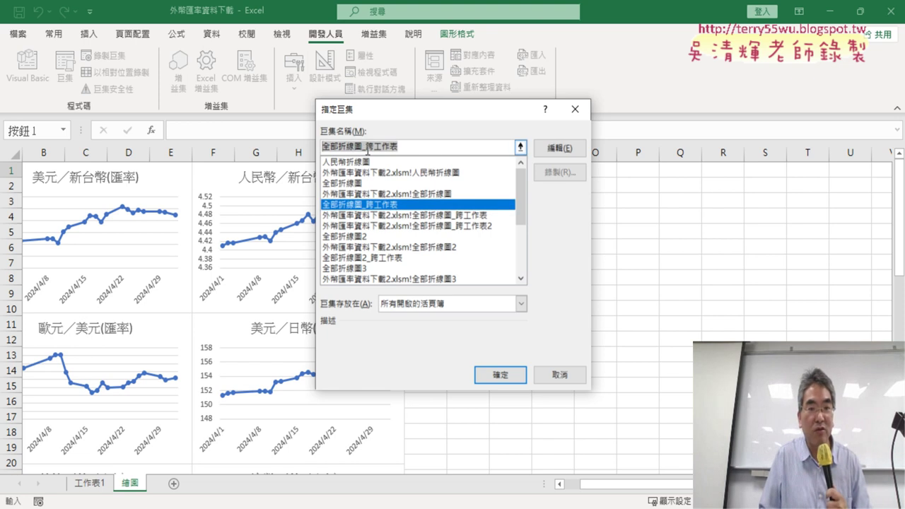
right_click(370, 149)
click(401, 173)
click(510, 382)
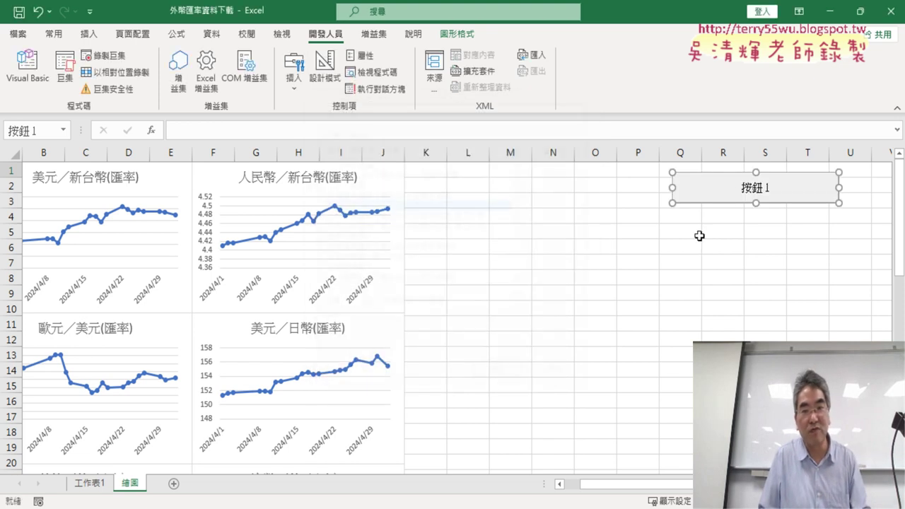
key(Delete)
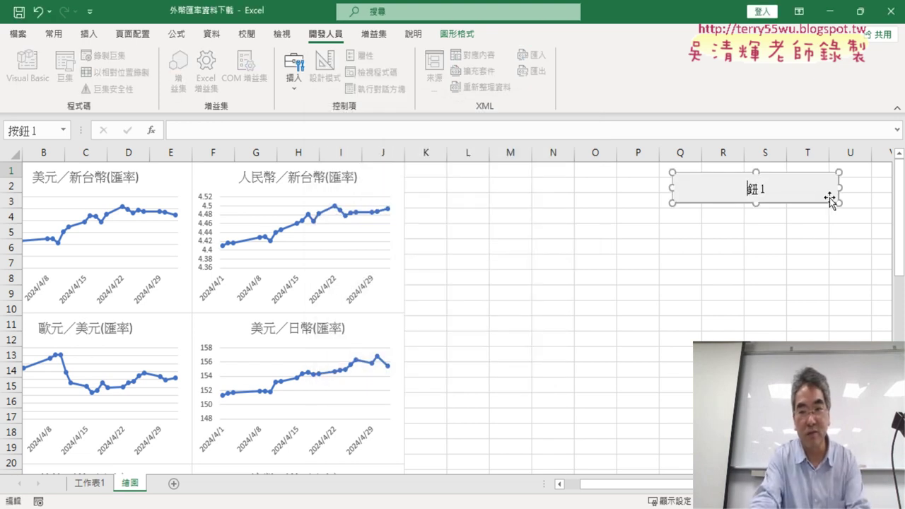
key(Delete)
key(Delete)
key(Delete)
key(ctrl+v)
click(764, 228)
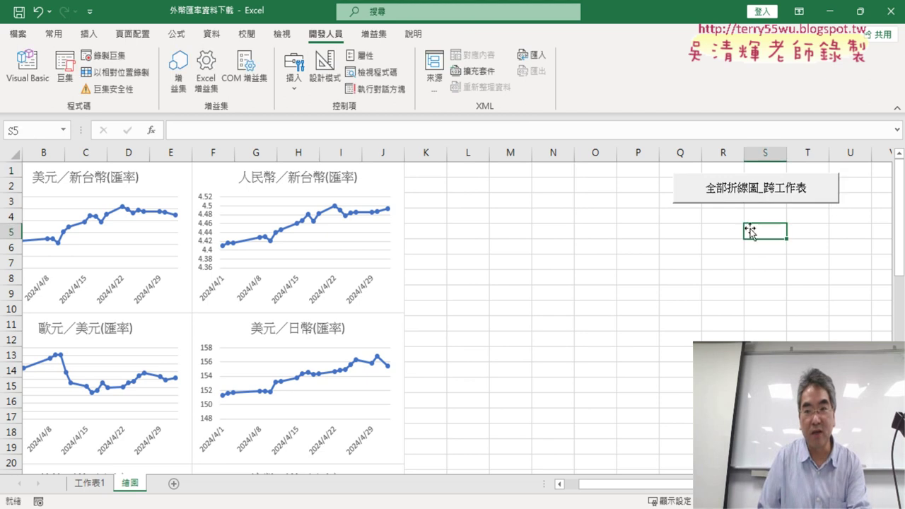
Paste two copies of the button below it and start reassigning the second copy's macro.
right_click(748, 190)
click(771, 215)
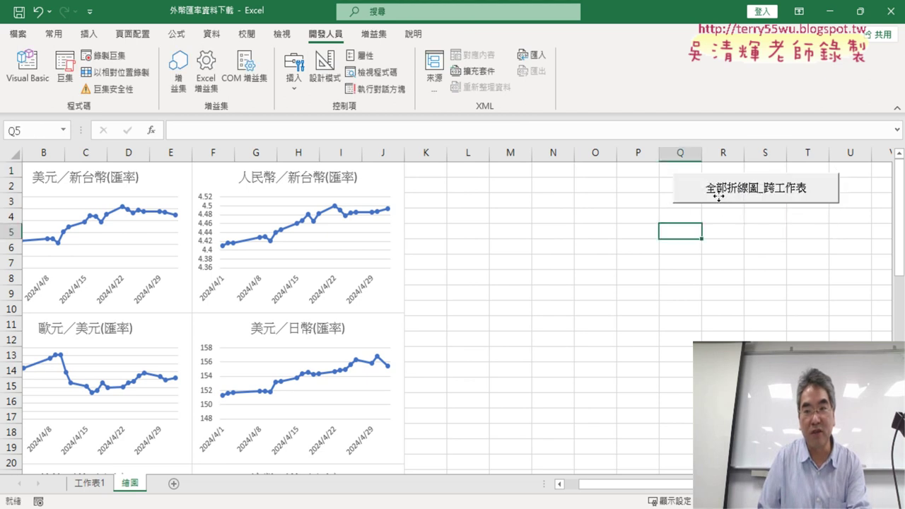
right_click(718, 192)
click(705, 206)
right_click(706, 206)
click(723, 222)
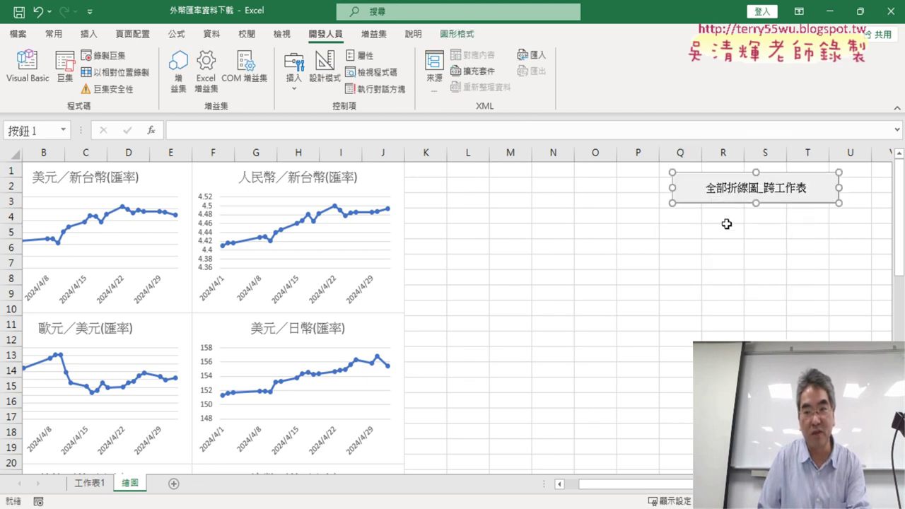
click(687, 217)
key(ctrl+v)
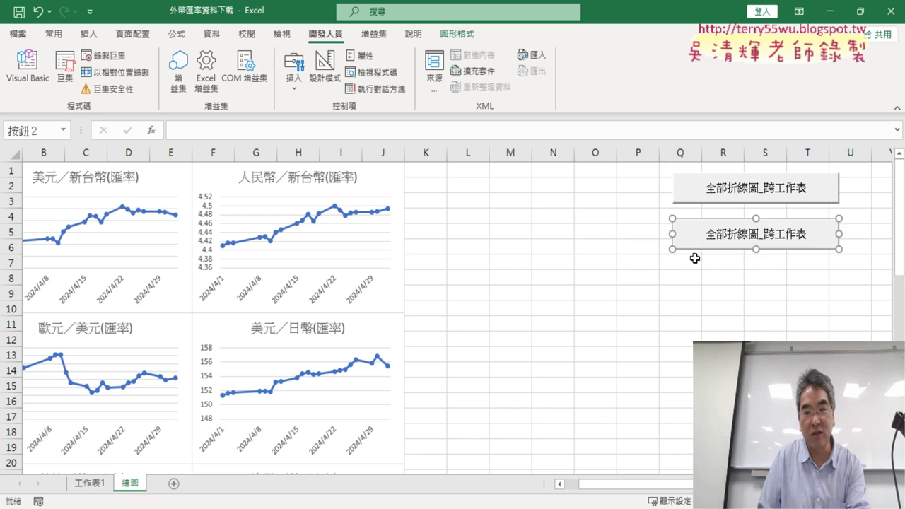
click(694, 263)
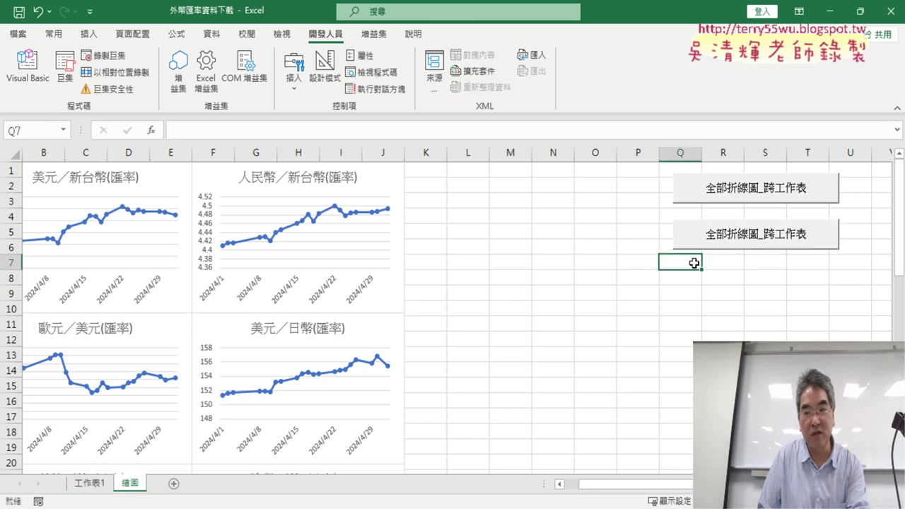
key(ctrl+v)
right_click(790, 245)
click(800, 327)
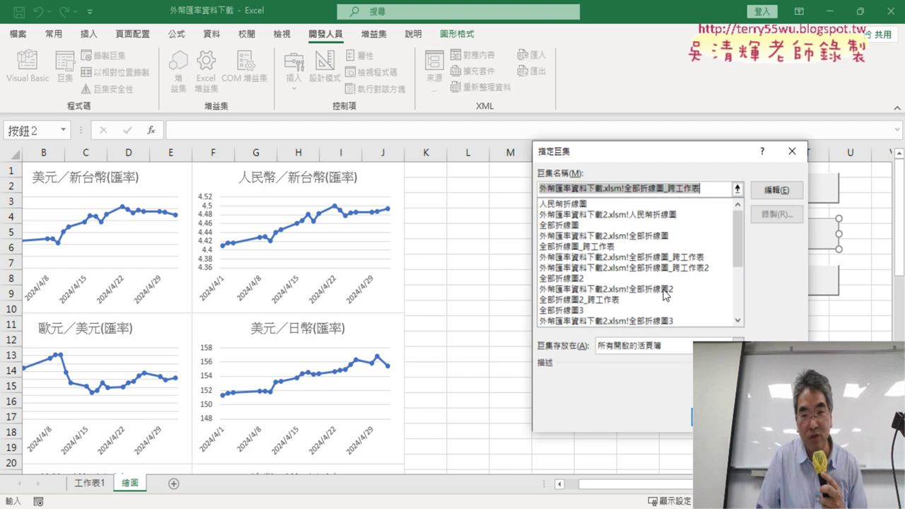
Attempt to close the other workbook, dismiss the cannot-close message, and cancel the macro assignment.
scroll(635, 271, down, 3)
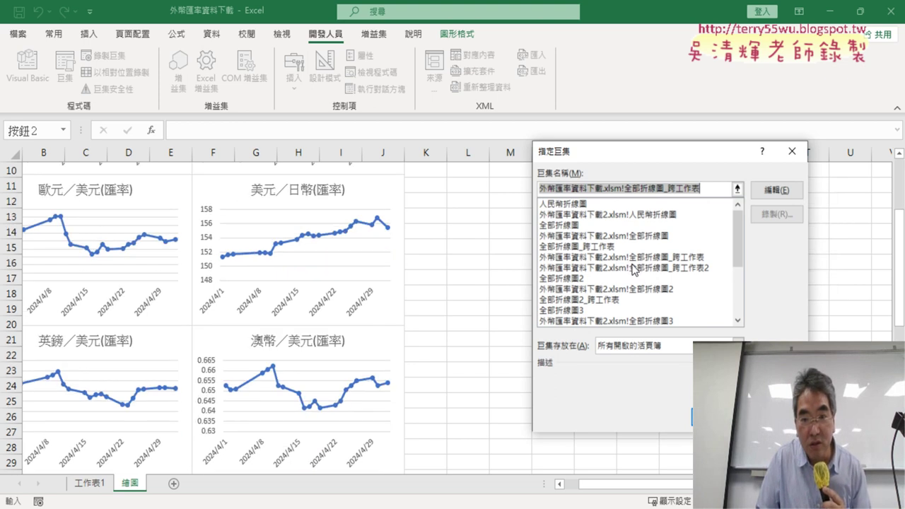
mouse_move(739, 256)
mouse_down()
mouse_move(739, 304)
mouse_move(739, 257)
mouse_up()
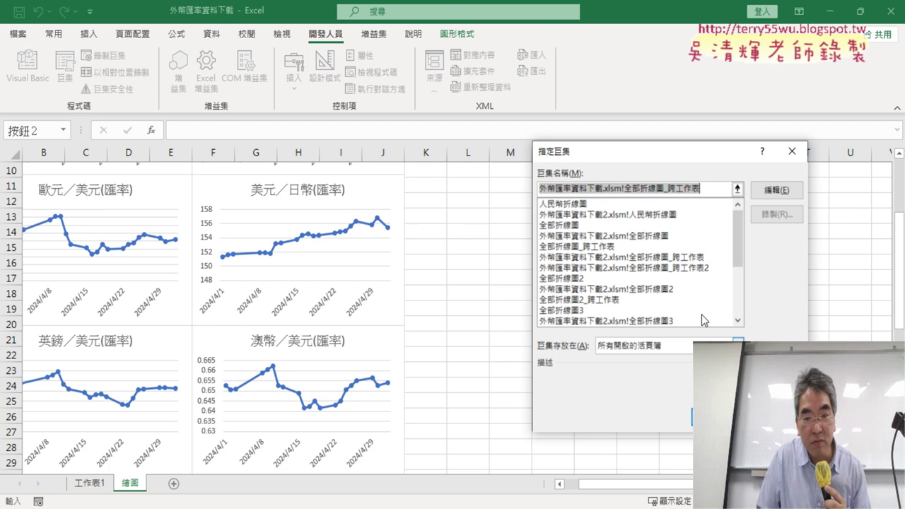
click(432, 508)
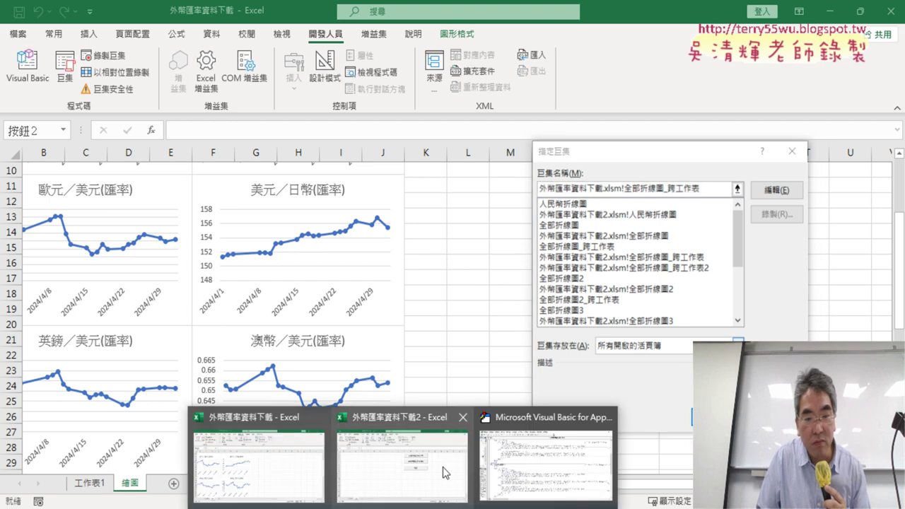
click(463, 417)
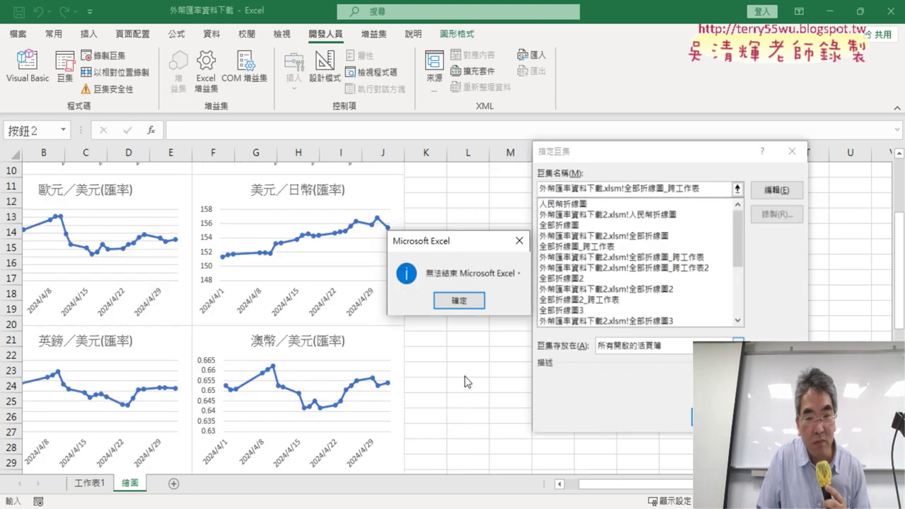
click(461, 301)
key(Escape)
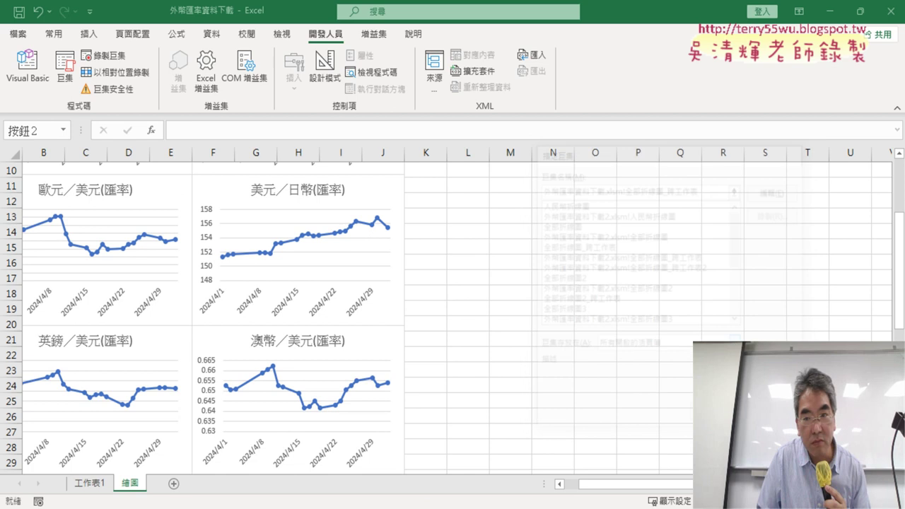
Close 外幣匯率資料下載2.xlsm, saving its changes, then bring up the second button's options.
scroll(719, 307, up, 3)
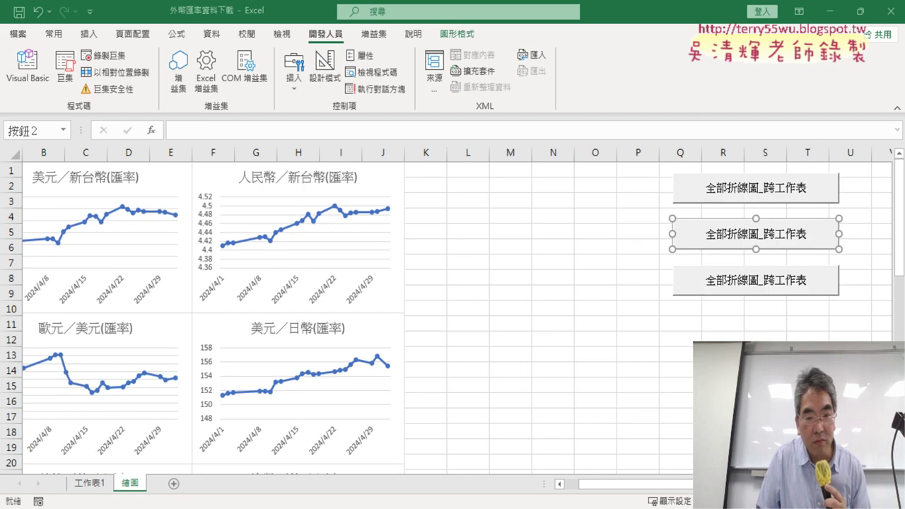
click(463, 417)
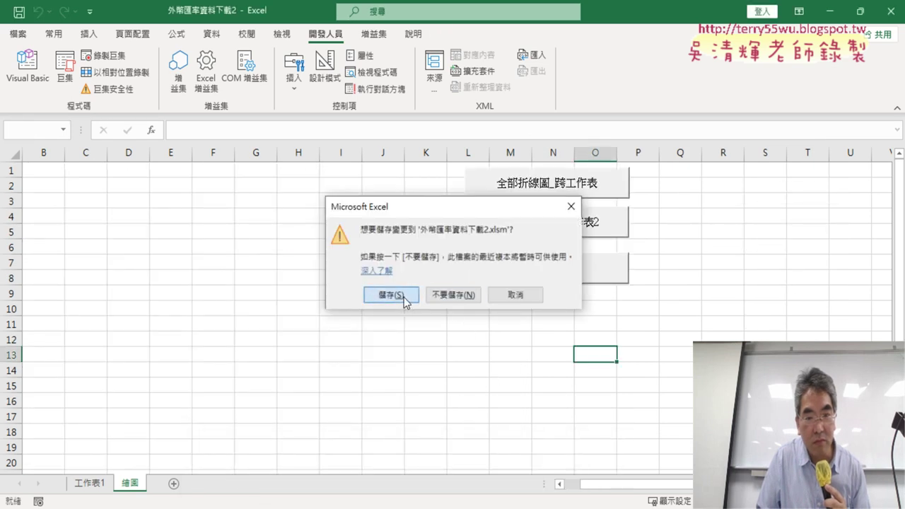
click(406, 303)
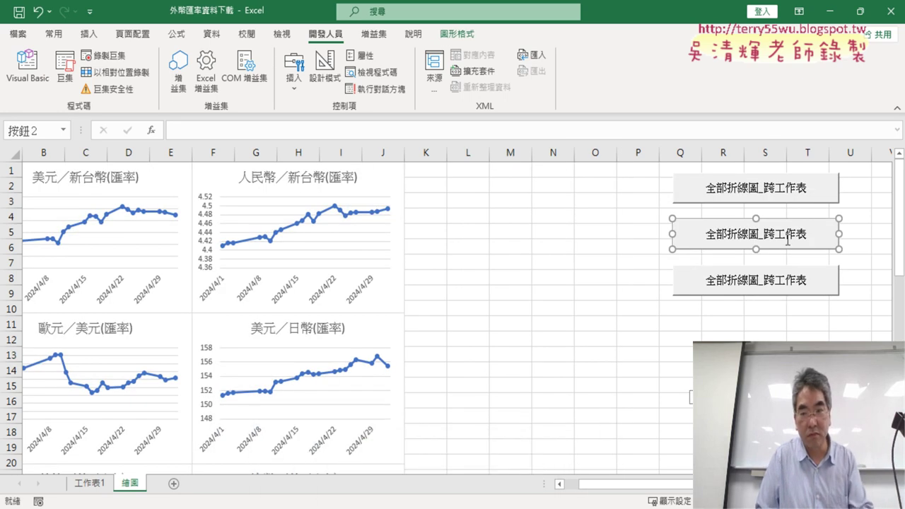
key(Escape)
right_click(751, 250)
Assign 全部折線圖2_跨工作表 to the middle button and caption it 全部折線圖2_跨工作表.
click(778, 336)
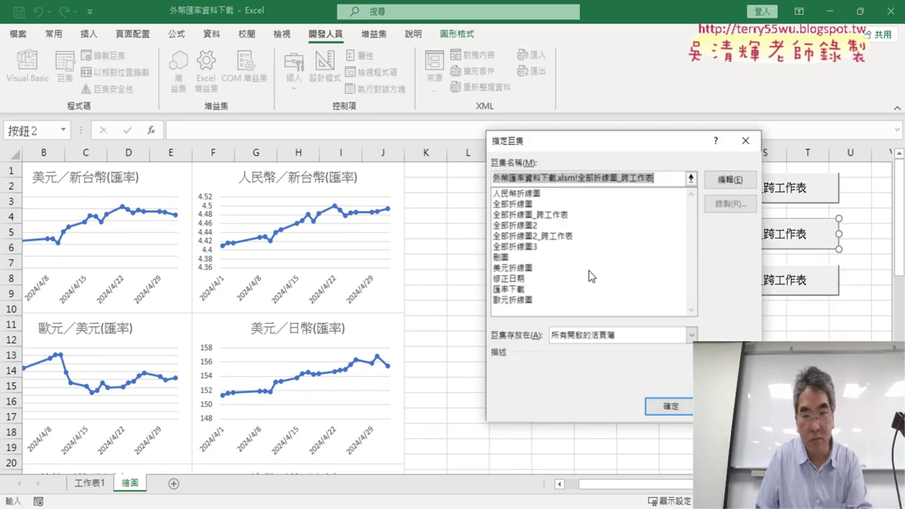
click(555, 237)
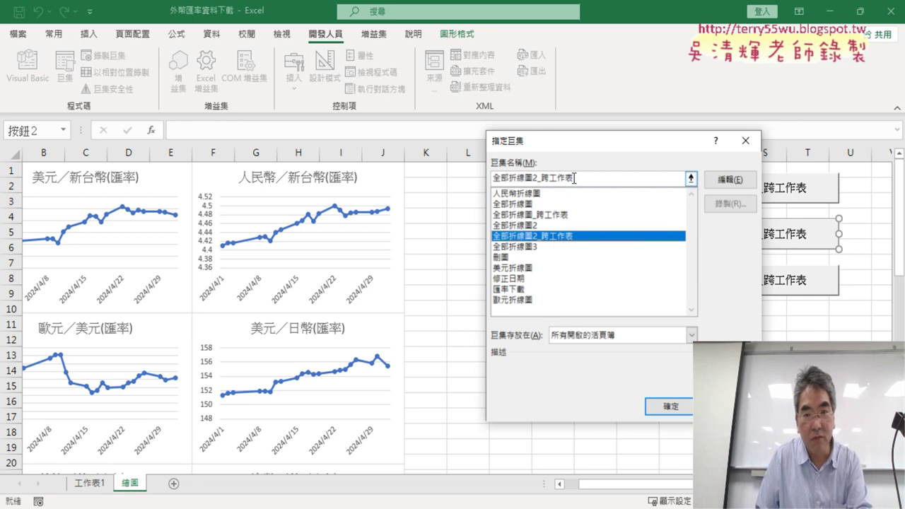
click(686, 405)
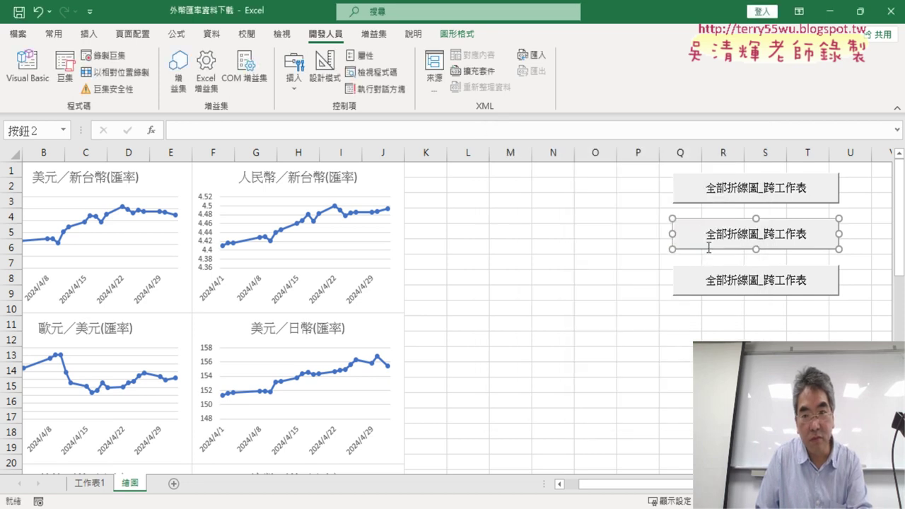
key(Delete)
key(Delete)
key(Delete)
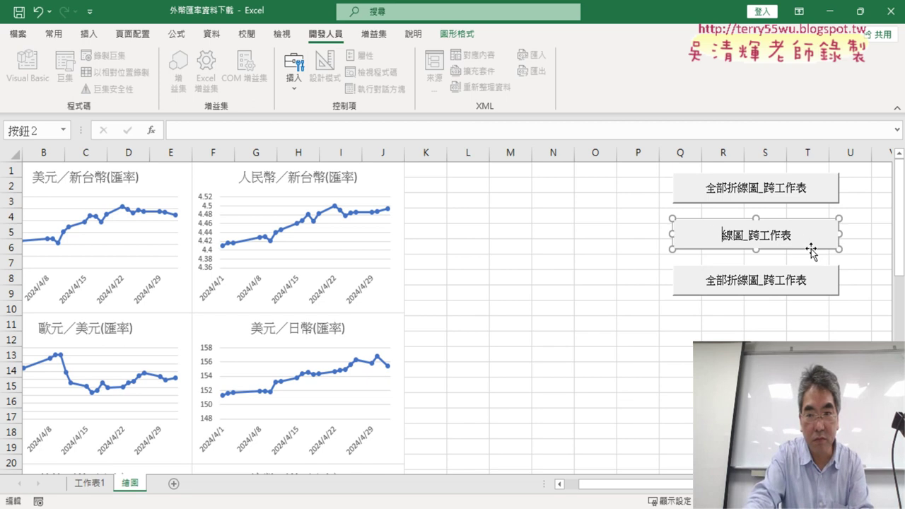
key(Delete)
key(Delete)
key(Delete)
key(Delete)
key(Delete)
key(Delete)
text(全部折線圖2_跨工作表)
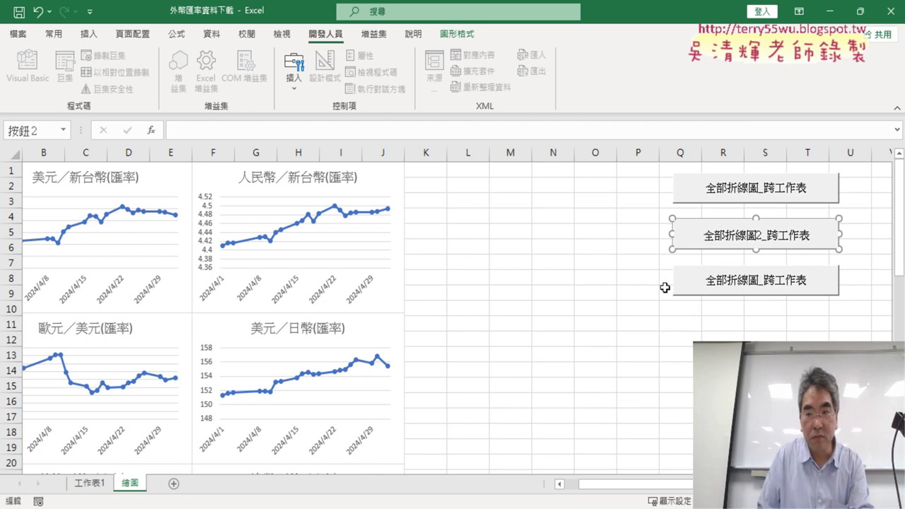
Assign the 刪圖 macro to the third button and caption it 刪圖.
right_click(737, 281)
click(771, 410)
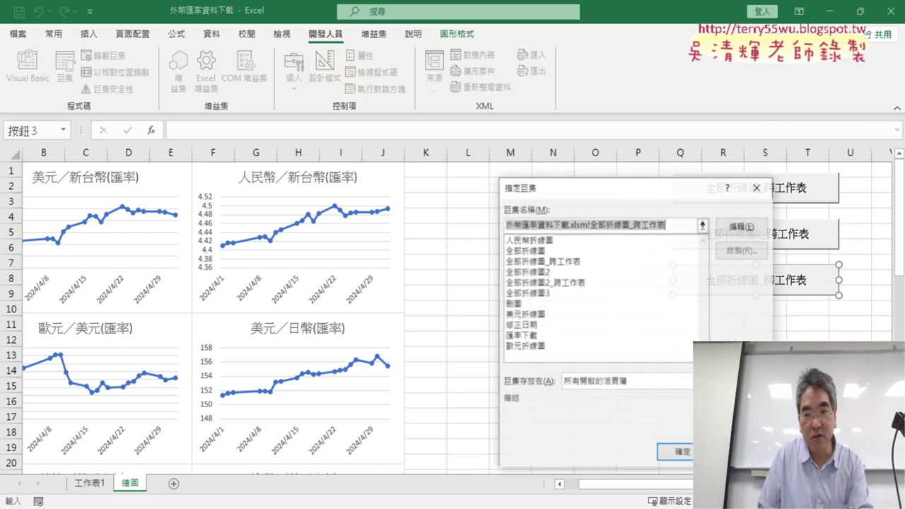
click(530, 302)
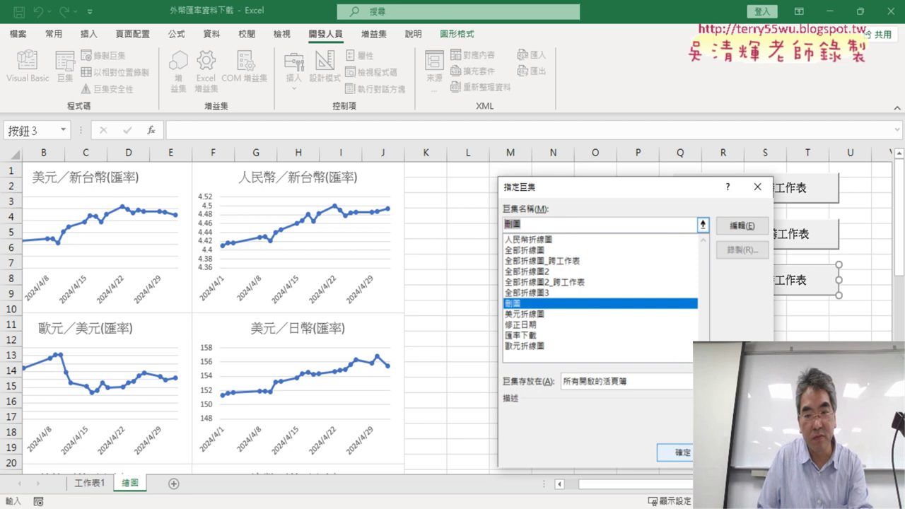
click(680, 457)
click(709, 280)
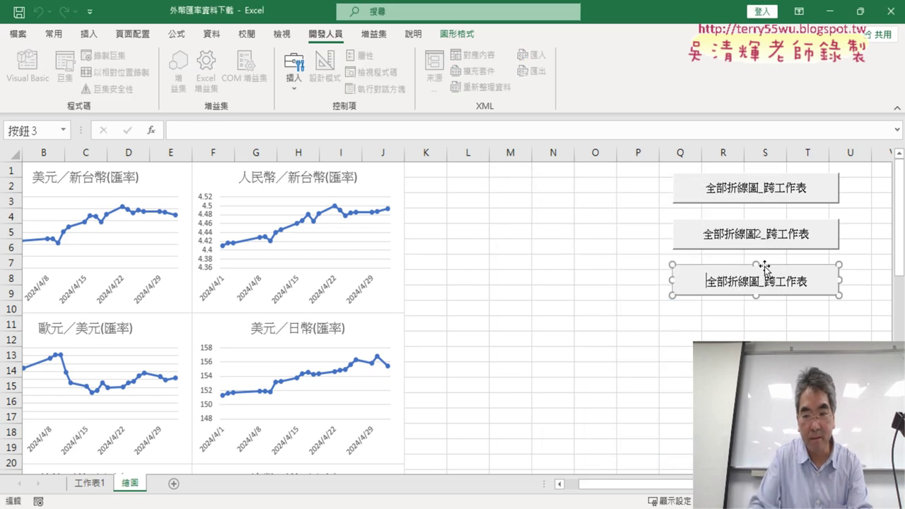
key(Delete)
key(Delete)
key(Delete)
key(Delete)
key(Delete)
key(Delete)
key(Delete)
text(刪圖)
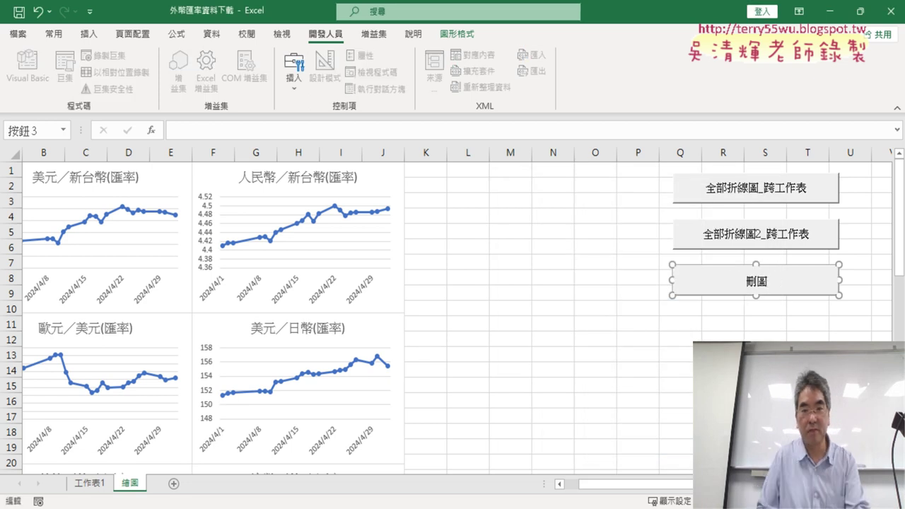
click(553, 461)
Test the buttons: delete charts, draw the two wide charts, delete them, draw the four smaller ones.
click(716, 282)
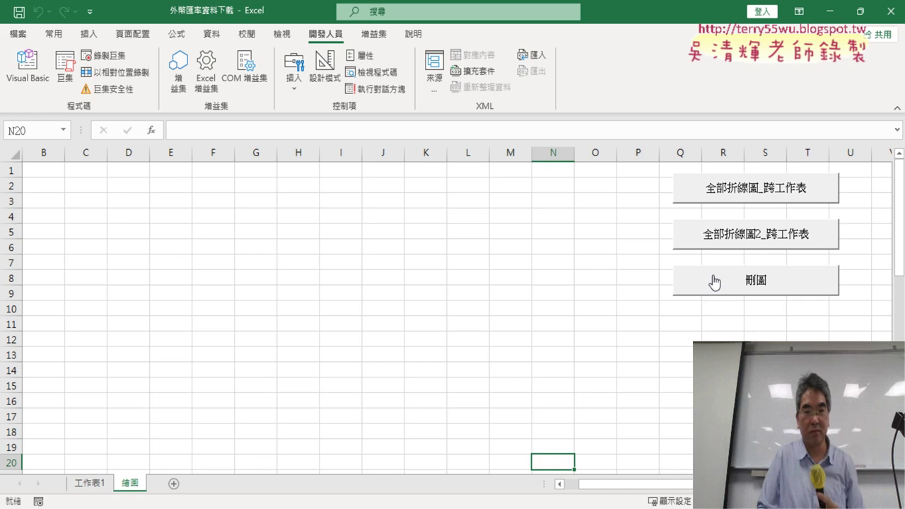
click(729, 187)
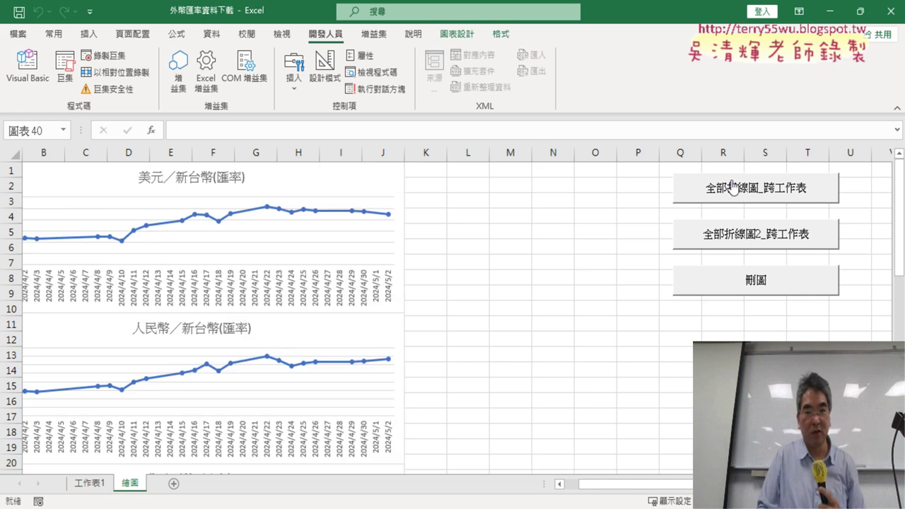
click(743, 274)
click(745, 241)
Clear the charts with 刪圖, check the 工作表1 data sheet, and switch to the Google Docs notes.
click(751, 280)
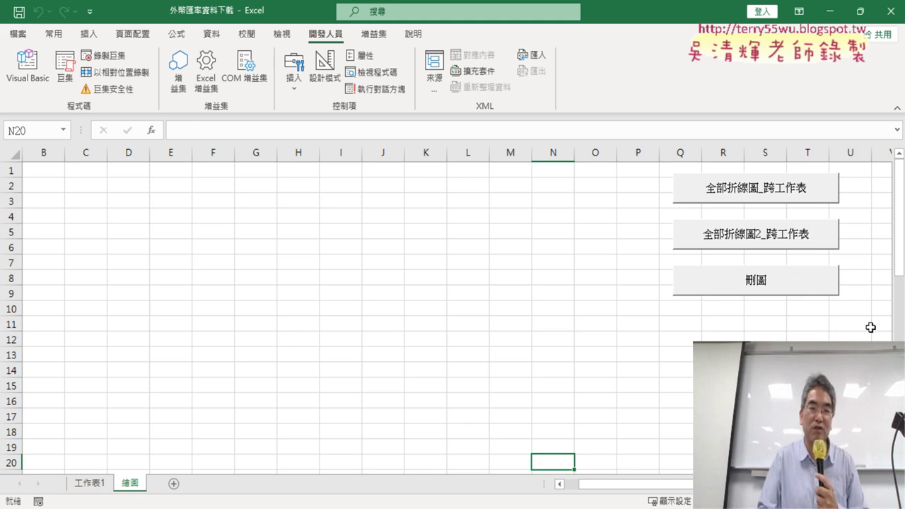
click(94, 484)
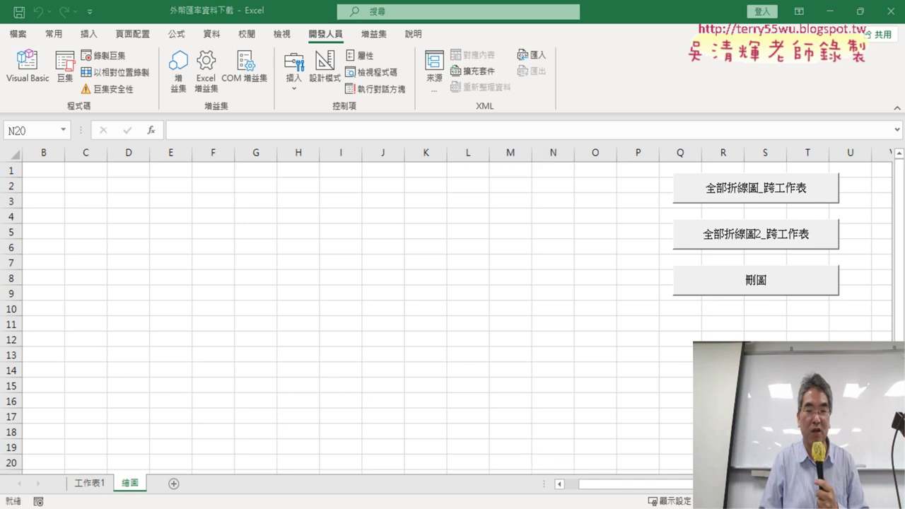
click(406, 484)
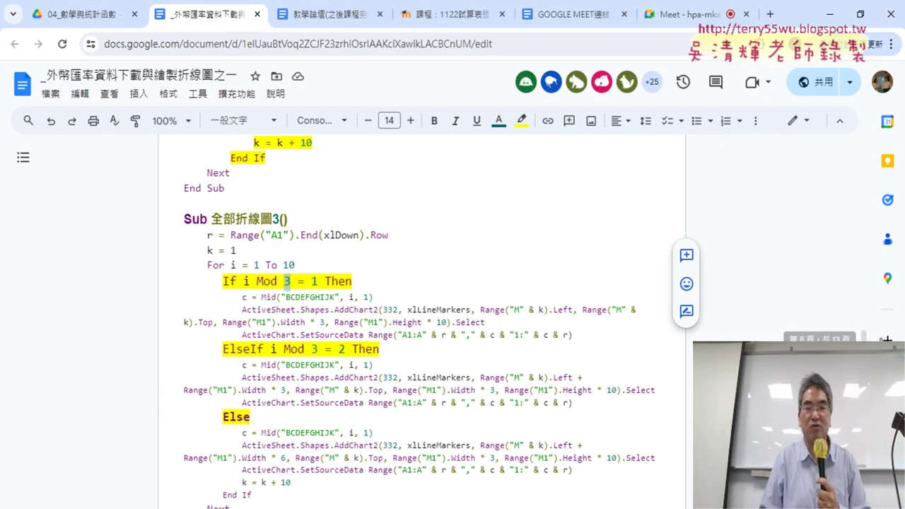
Follow the notes' 網址 link to the data.gov.tw 每日外幣參考匯率 dataset page in a new tab.
drag(864, 337, 871, 127)
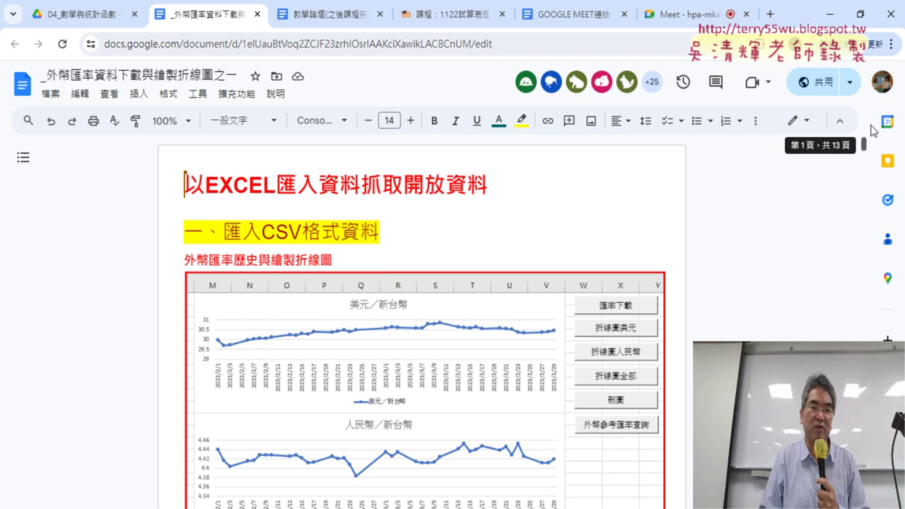
scroll(568, 255, down, 1)
scroll(474, 246, down, 3)
scroll(474, 245, down, 2)
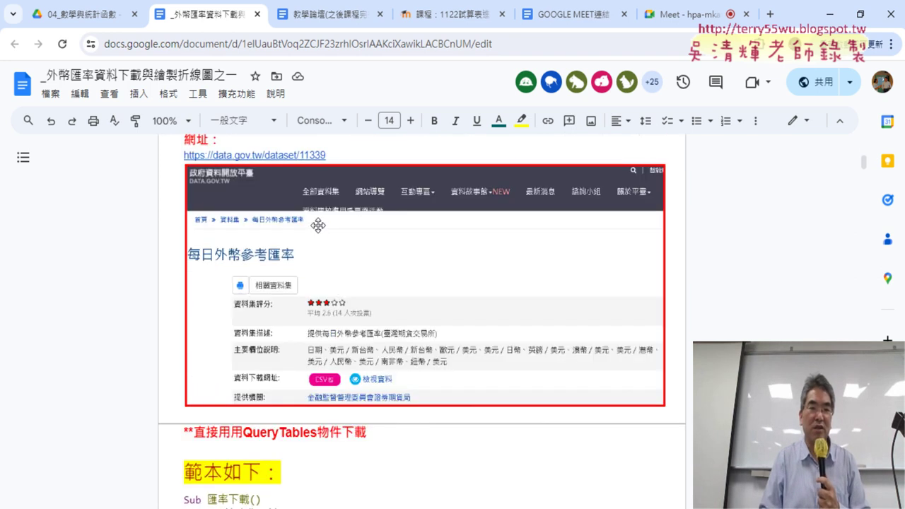
click(281, 156)
click(262, 179)
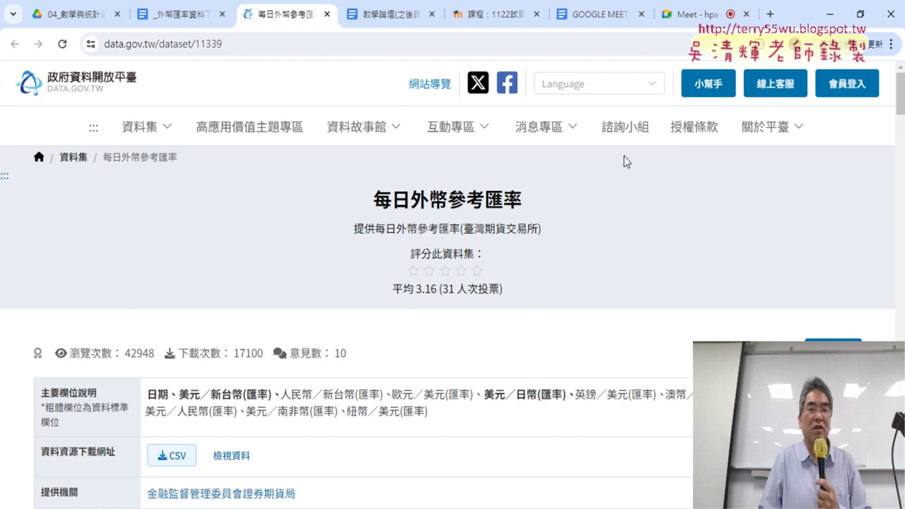
Read through the comment threads on the data.gov.tw 每日外幣參考匯率 dataset page.
scroll(597, 268, down, 3)
scroll(605, 245, down, 3)
scroll(605, 244, down, 2)
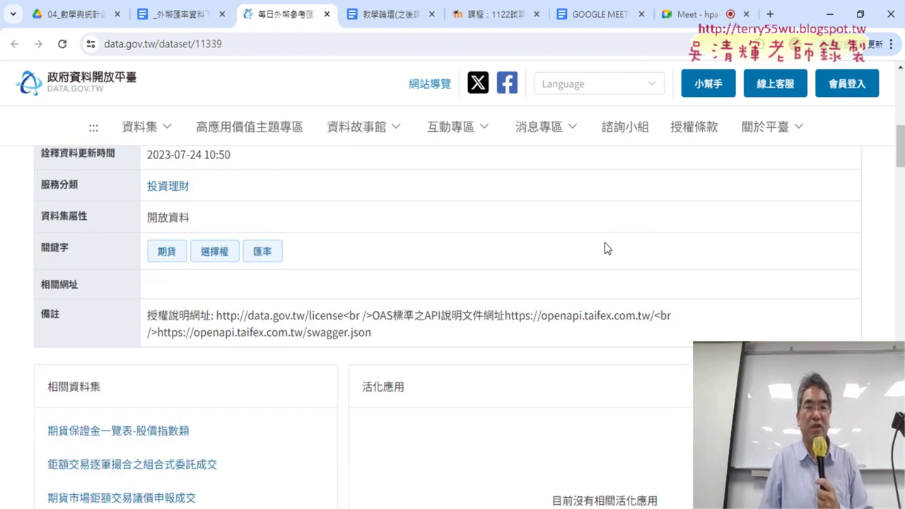
scroll(605, 247, down, 1)
scroll(604, 248, down, 1)
scroll(599, 251, down, 2)
scroll(600, 250, down, 2)
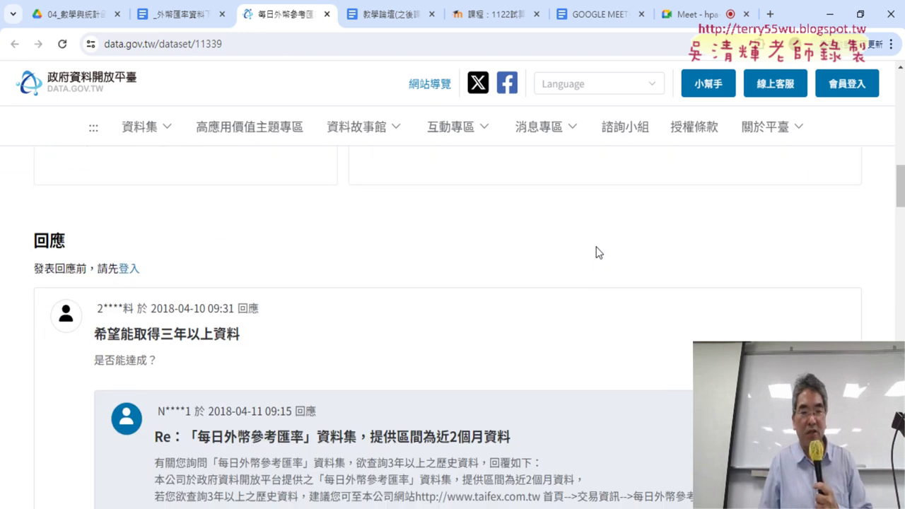
scroll(598, 248, down, 2)
scroll(597, 244, down, 1)
scroll(428, 243, down, 2)
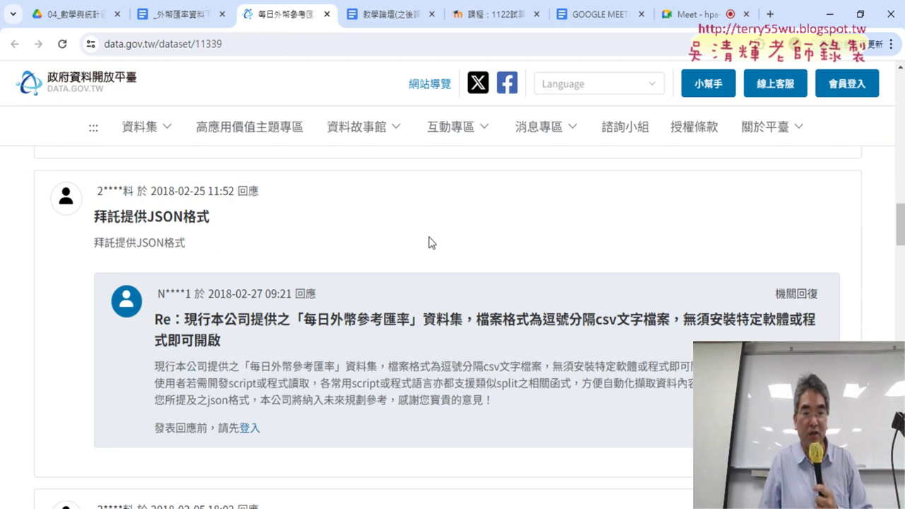
scroll(429, 242, down, 3)
scroll(429, 243, down, 1)
scroll(429, 232, down, 2)
scroll(430, 232, down, 2)
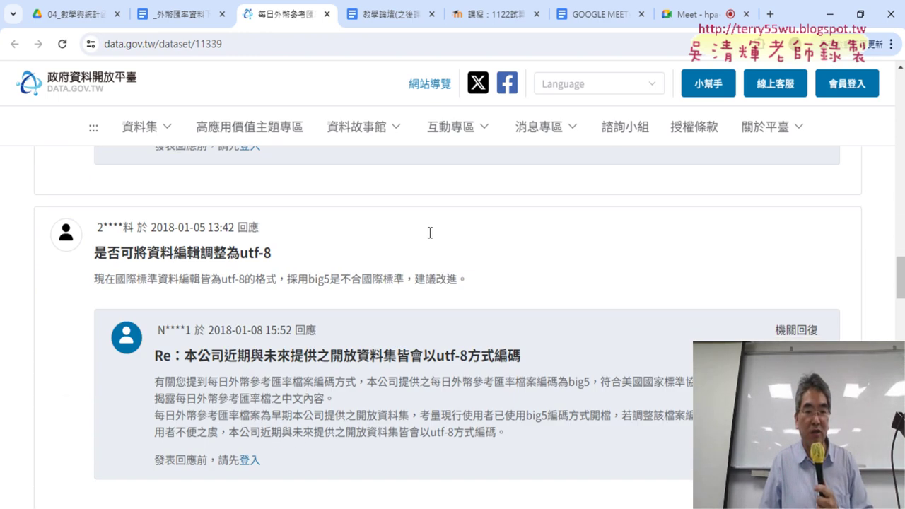
scroll(429, 233, down, 1)
scroll(429, 234, down, 2)
scroll(431, 239, down, 2)
scroll(432, 242, down, 4)
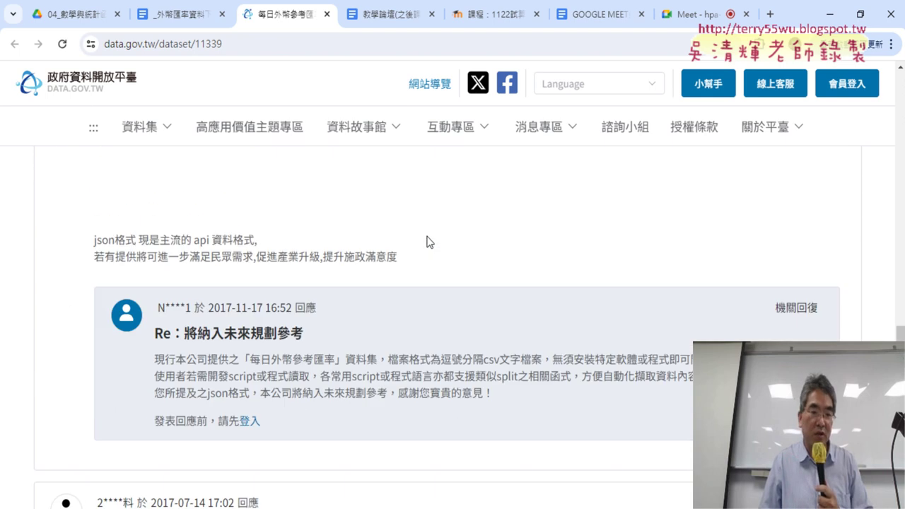
scroll(433, 237, up, 4)
scroll(434, 241, up, 5)
scroll(434, 241, up, 4)
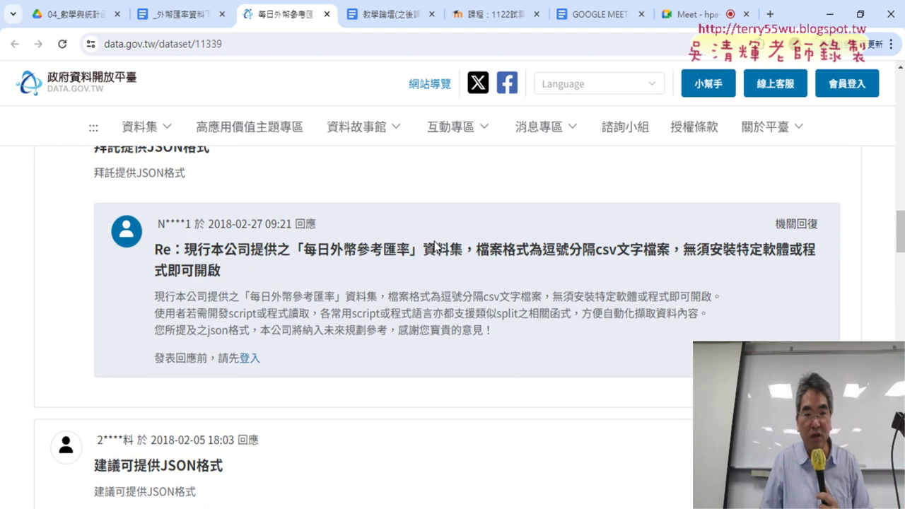
scroll(435, 241, up, 4)
scroll(434, 241, up, 4)
scroll(434, 242, down, 4)
scroll(435, 241, down, 2)
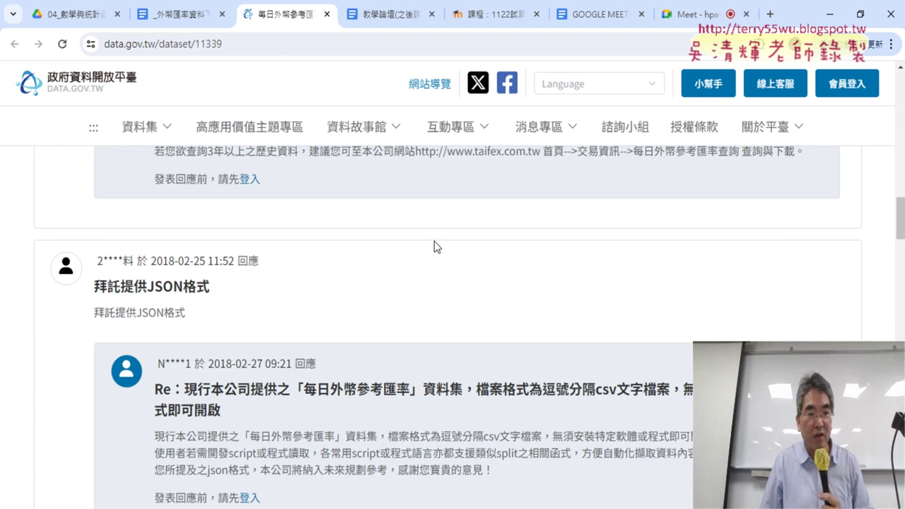
scroll(434, 241, up, 2)
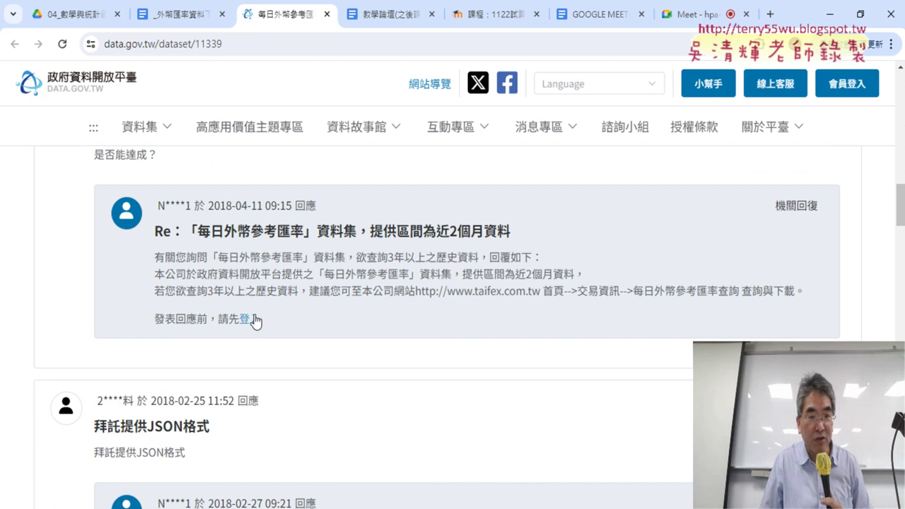
scroll(418, 325, down, 4)
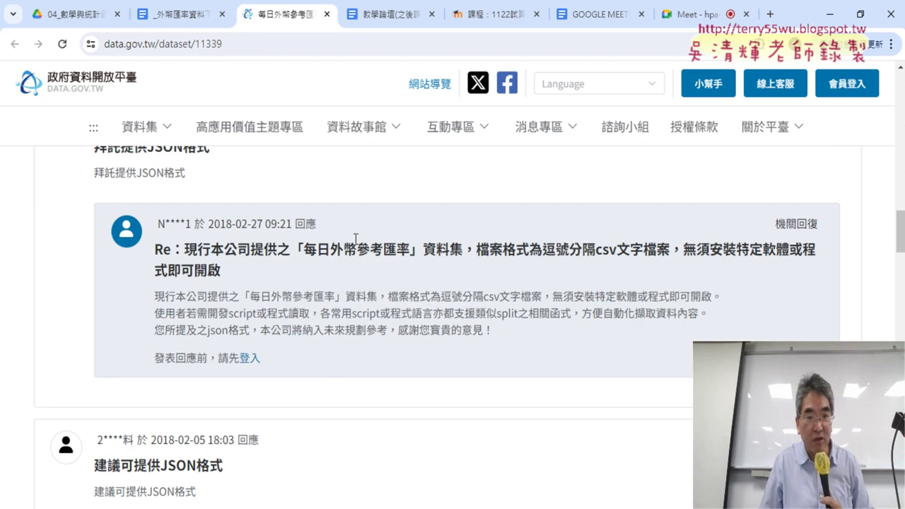
scroll(272, 315, down, 2)
scroll(460, 322, down, 2)
scroll(458, 317, down, 3)
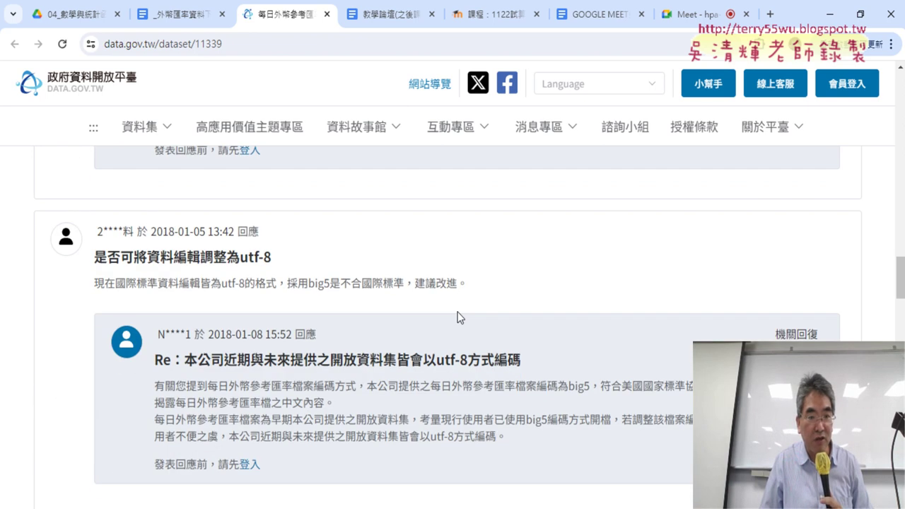
Open the document 外幣匯率資料下載與繪製折線圖之二 from the Google Drive lesson folder.
click(71, 14)
click(329, 298)
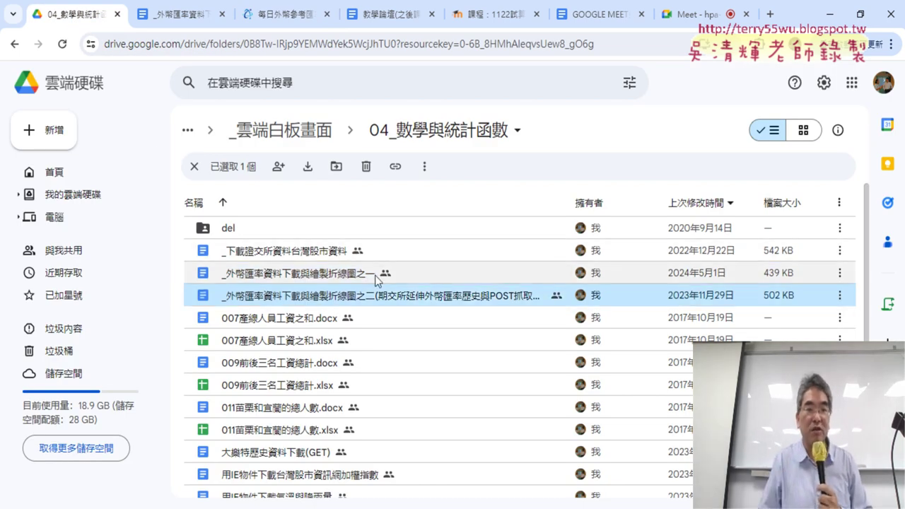
double_click(340, 303)
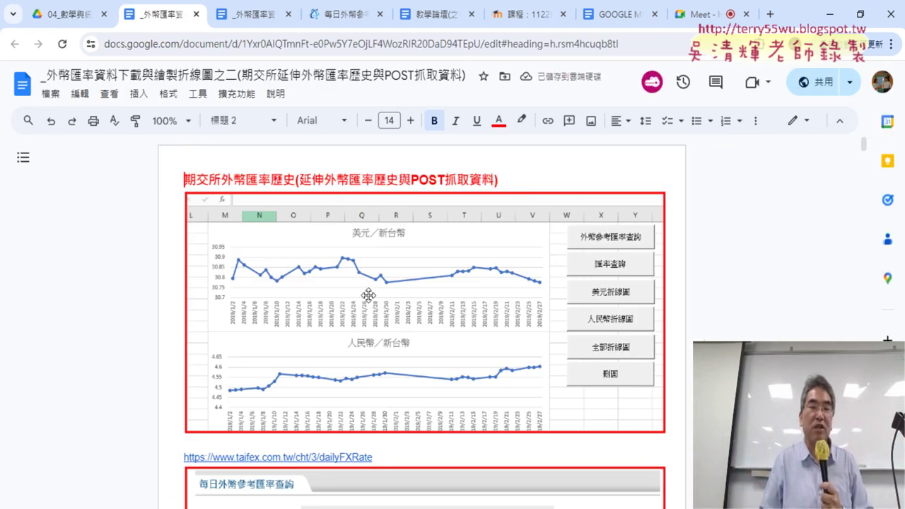
Follow the taifex.com link to the TAIFEX daily reference-rate query page.
scroll(712, 317, down, 5)
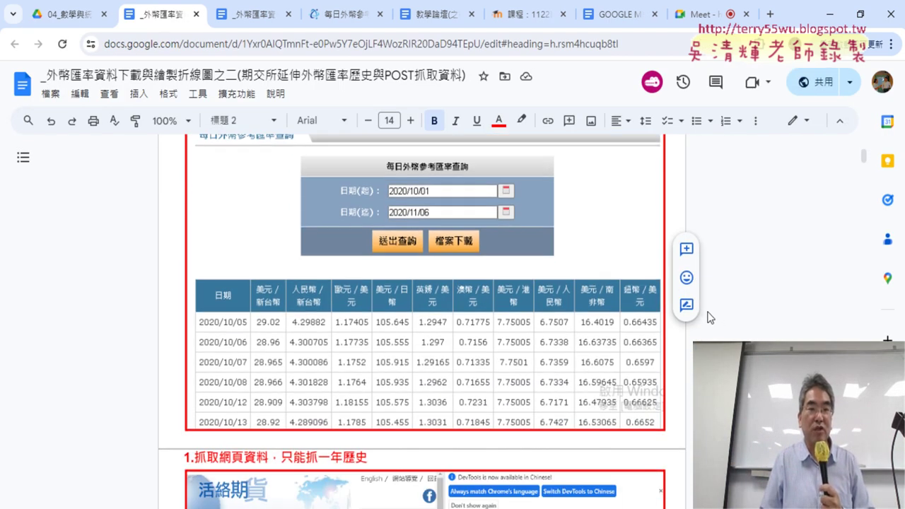
scroll(712, 318, up, 2)
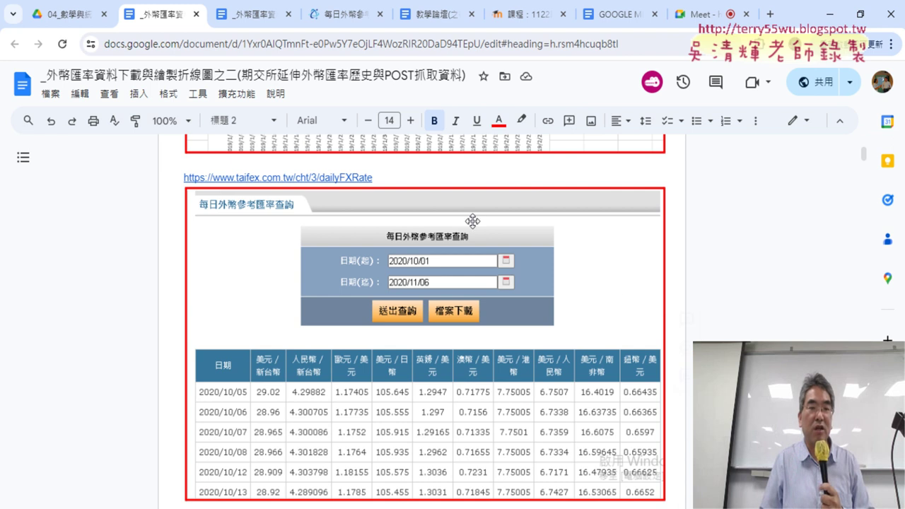
click(319, 179)
On the TAIFEX query page, change the start date to 2014/04/01 and submit the query.
click(308, 203)
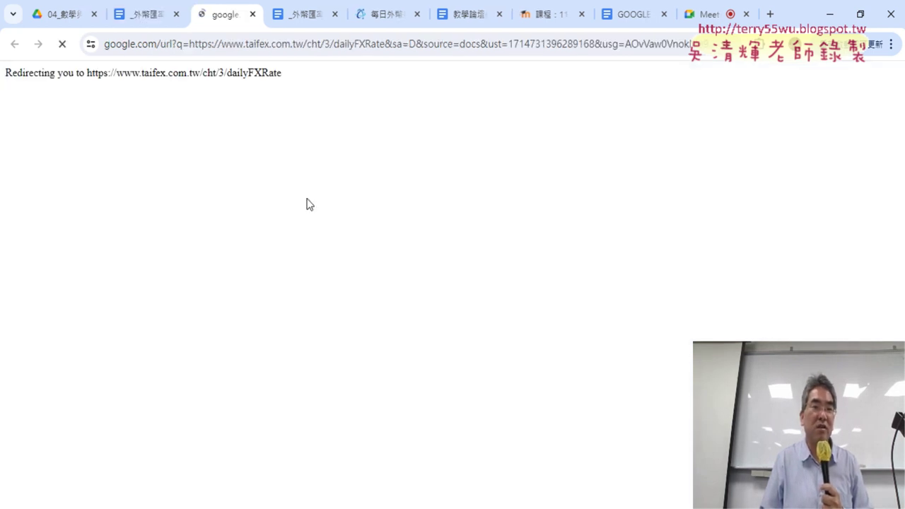
scroll(799, 313, down, 2)
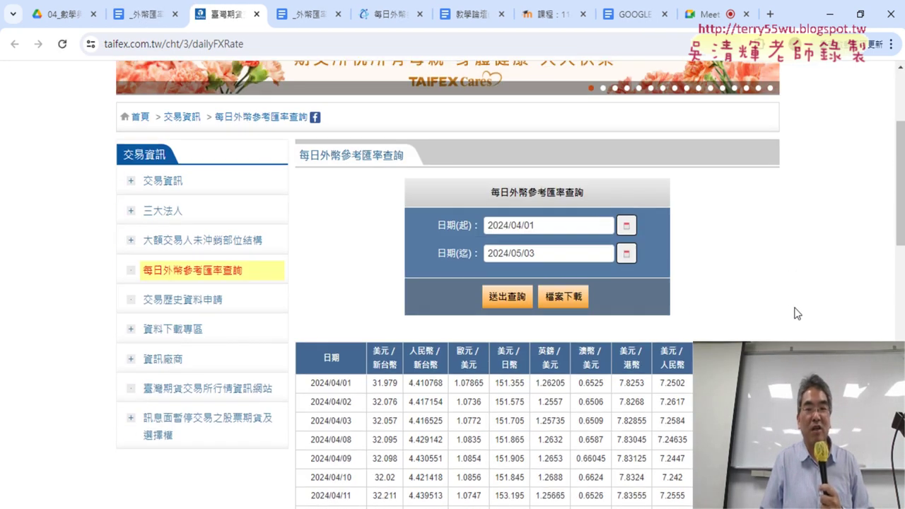
scroll(798, 314, down, 1)
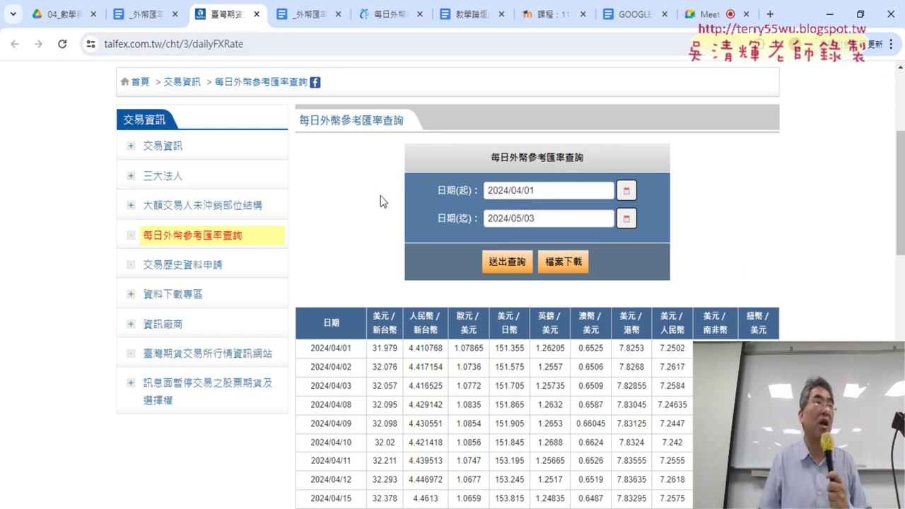
click(544, 191)
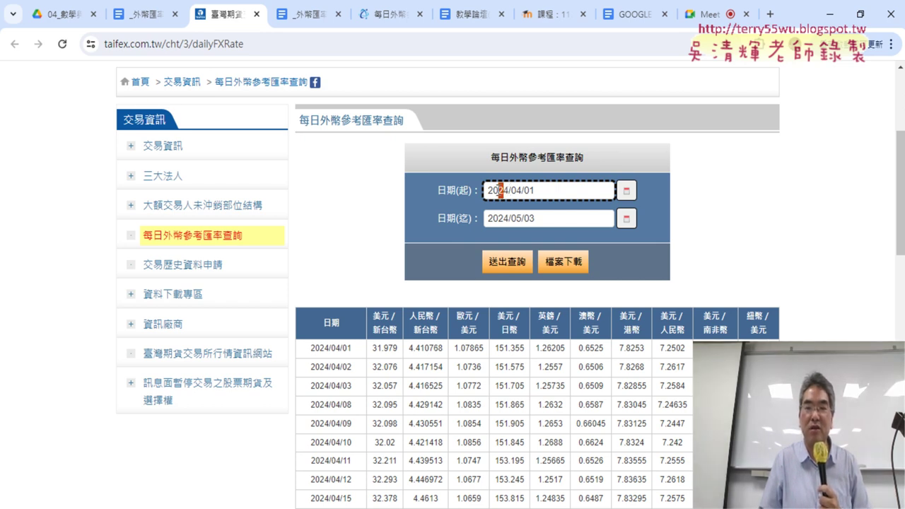
text(1)
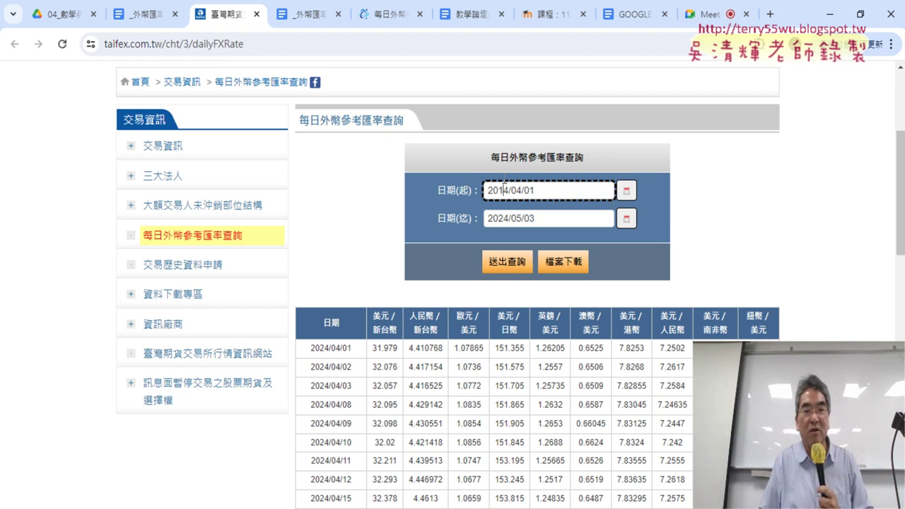
click(519, 223)
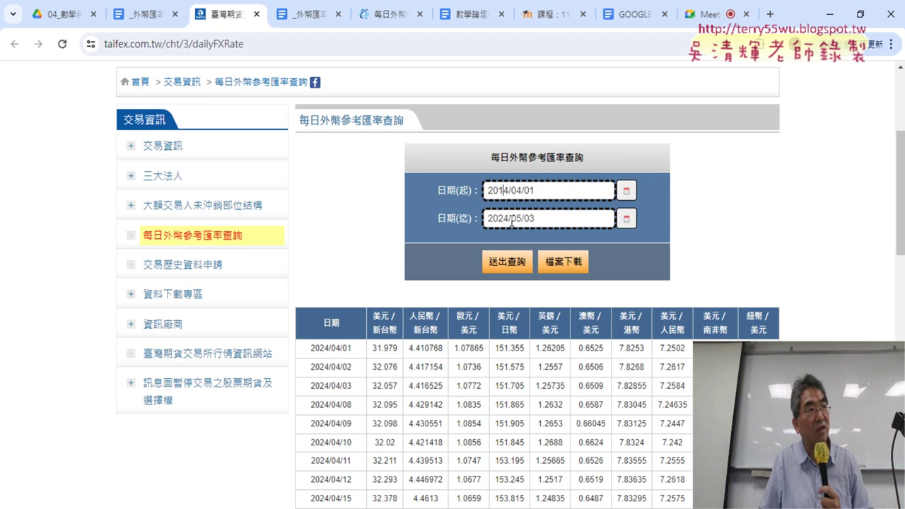
click(507, 263)
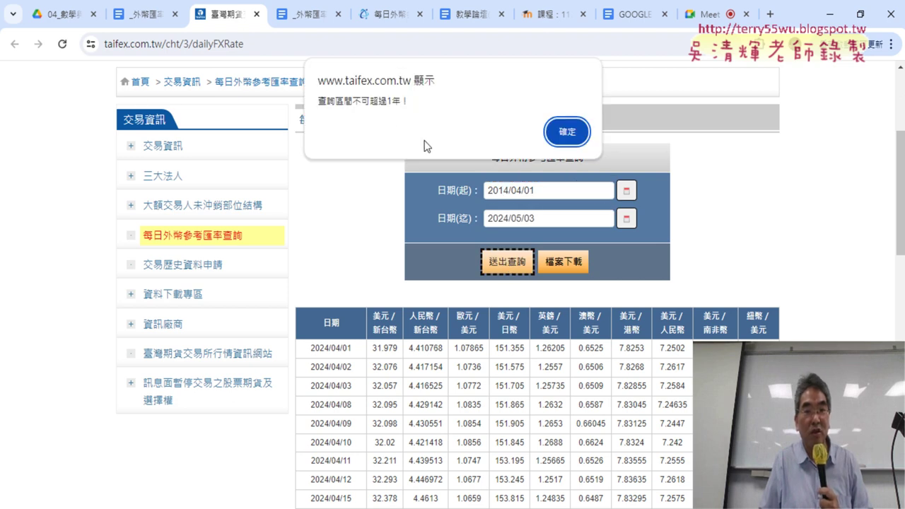
Dismiss the one-year warning, set the end date to 2015/03/31, and resubmit the query.
click(567, 131)
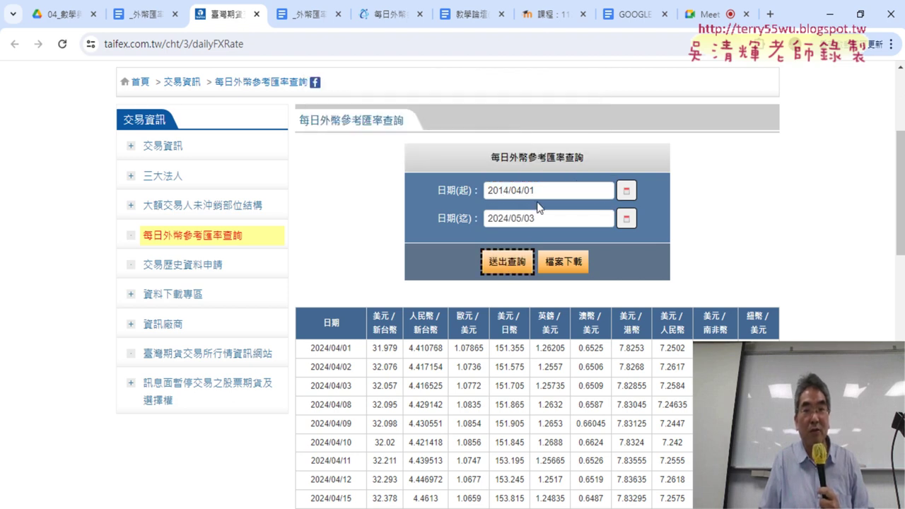
click(507, 190)
click(502, 220)
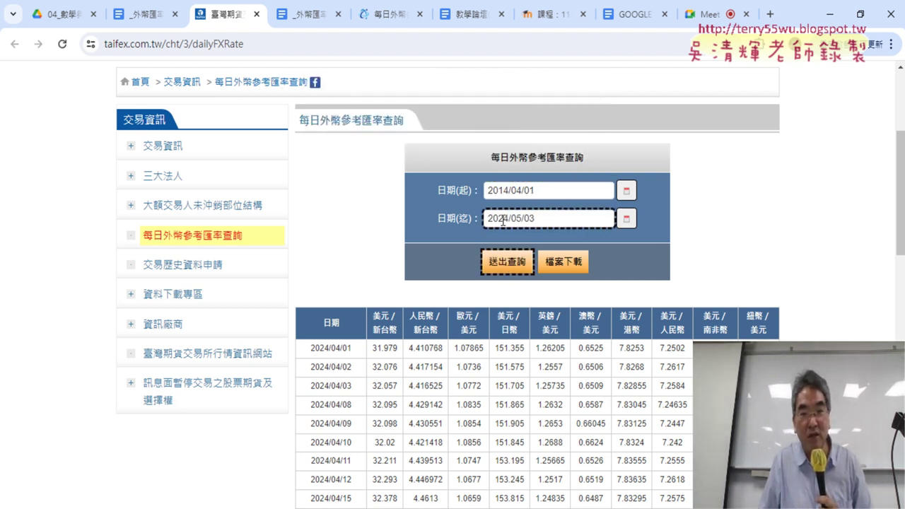
drag(499, 221, 509, 221)
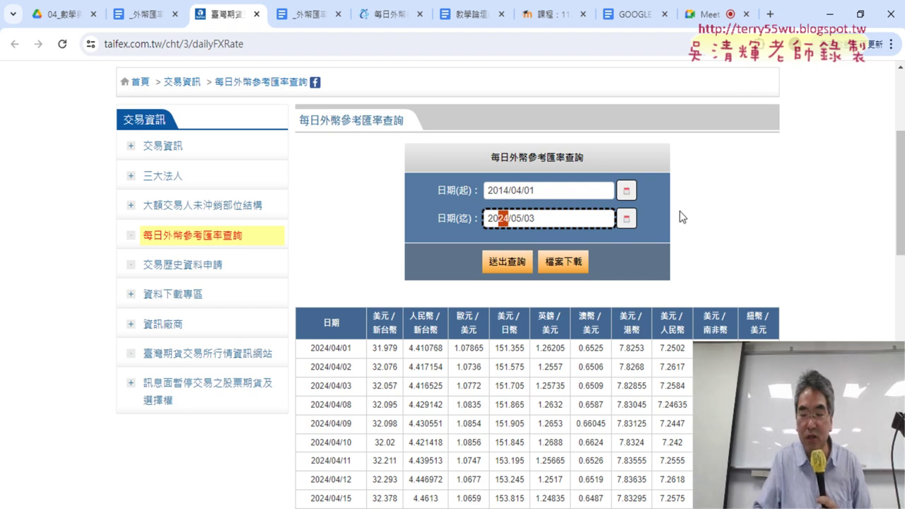
text(15)
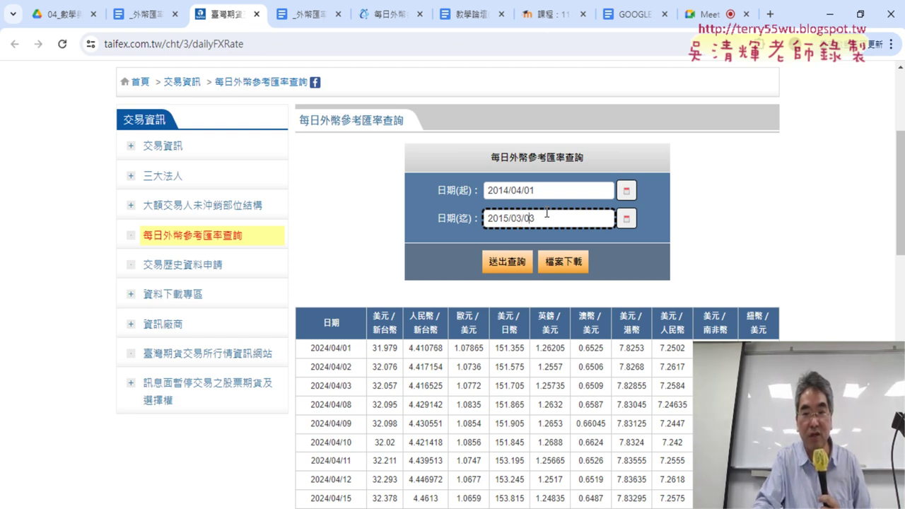
key(BackSpace)
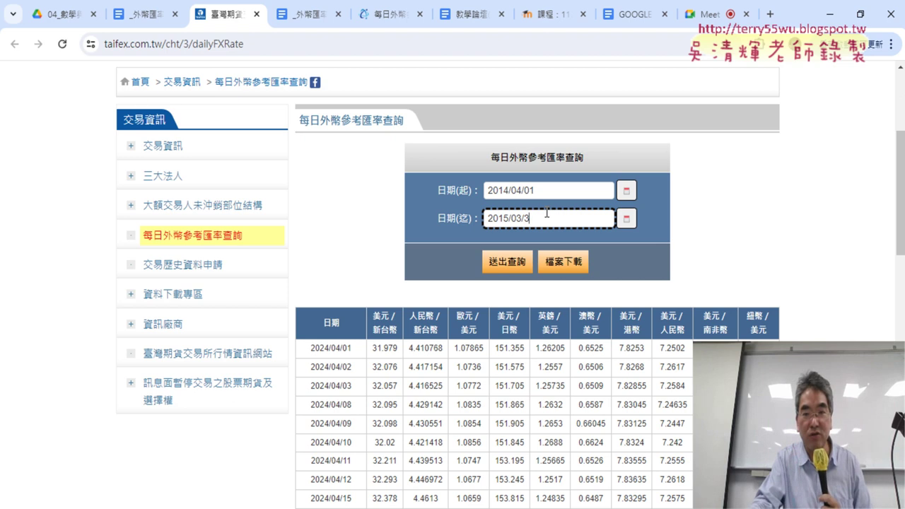
text(1)
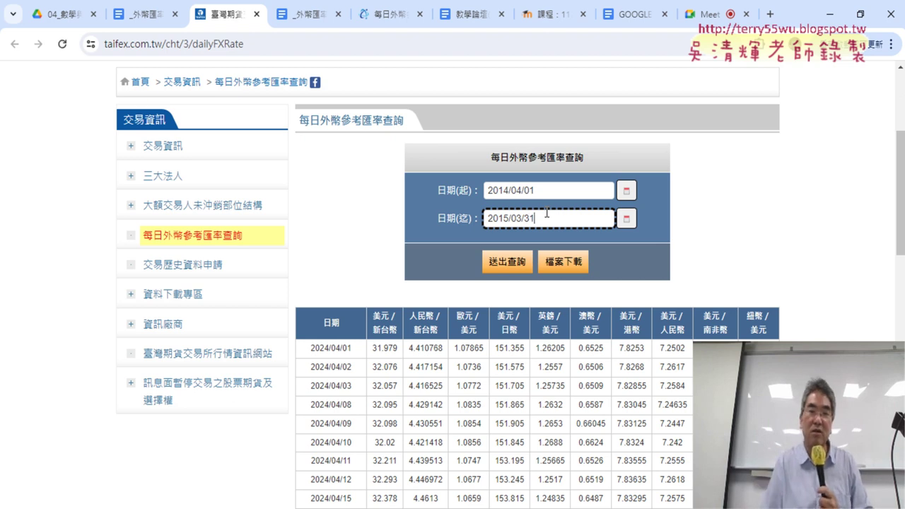
click(496, 191)
click(507, 262)
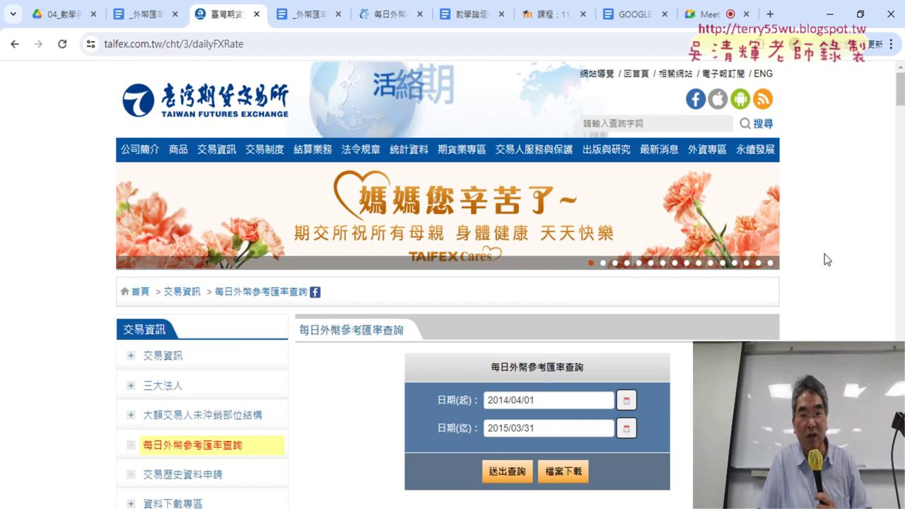
Review the daily rates from 2014/04/01 (美元／新台幣 30.414) and open the start-date calendar.
scroll(820, 263, down, 5)
scroll(822, 263, down, 3)
scroll(822, 263, down, 3)
scroll(822, 264, down, 5)
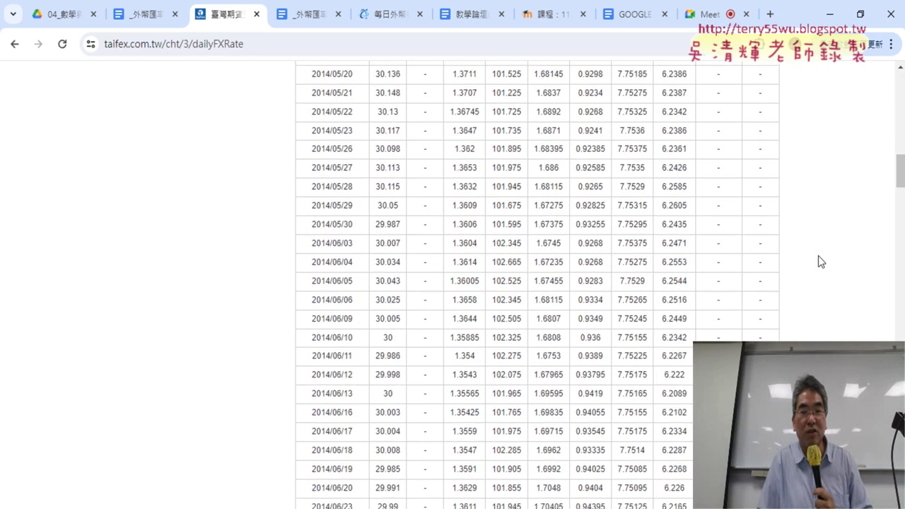
scroll(821, 261, up, 1)
scroll(819, 262, up, 6)
scroll(819, 261, up, 5)
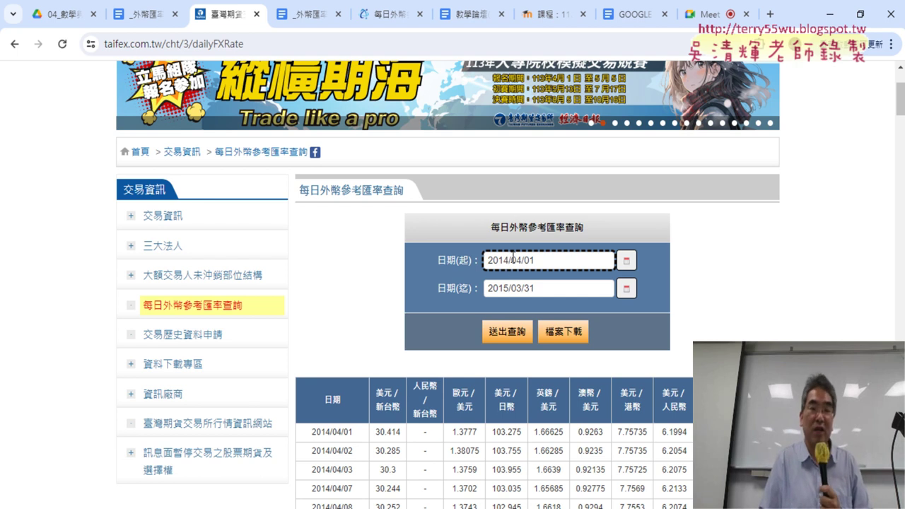
click(626, 260)
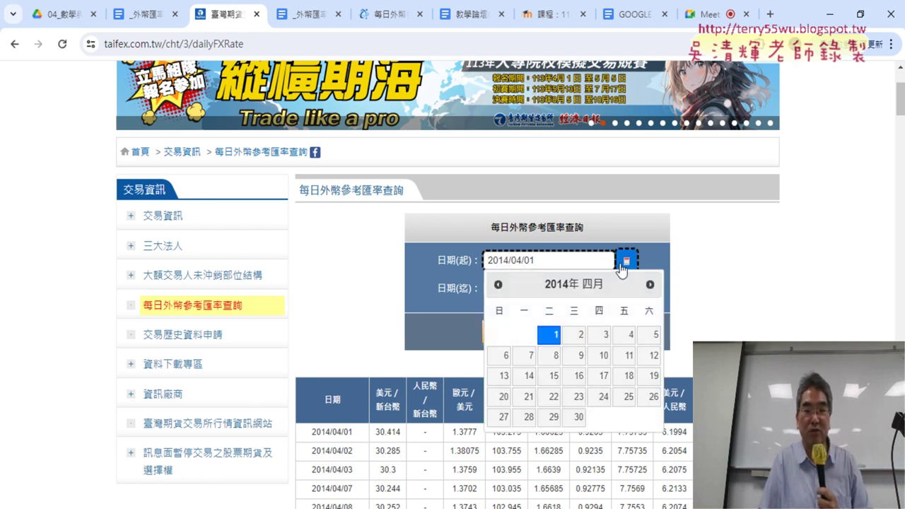
click(623, 267)
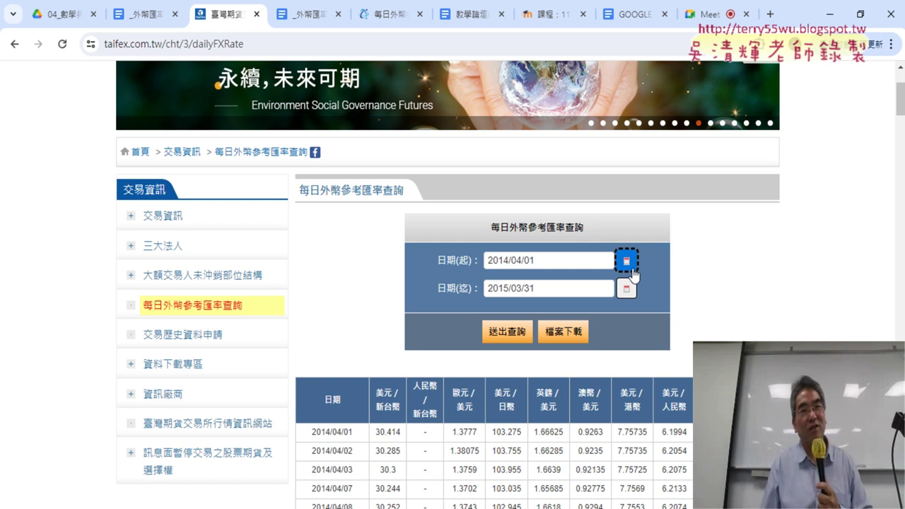
In the Google Docs tutorial, bring the 外幣參考匯率查詢 macro and its 完成程式碼 notes into view.
click(146, 9)
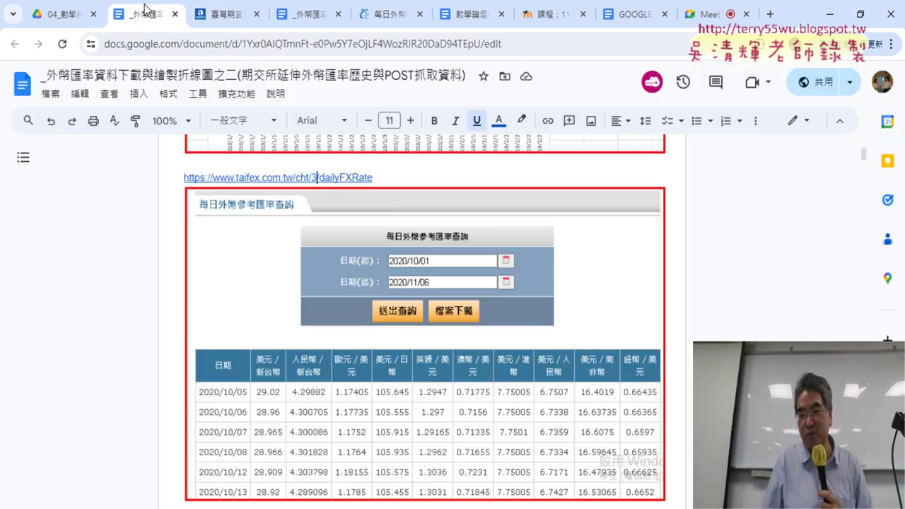
scroll(669, 283, down, 5)
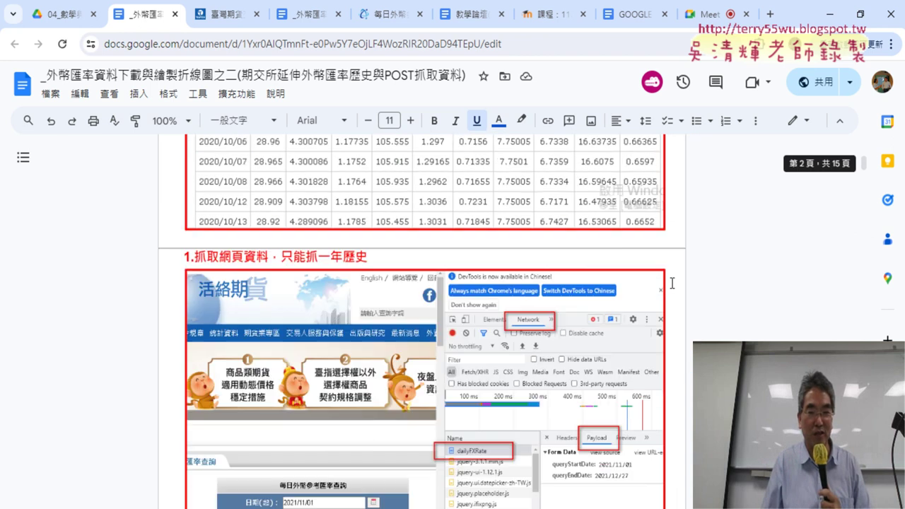
scroll(672, 283, down, 1)
scroll(672, 283, up, 1)
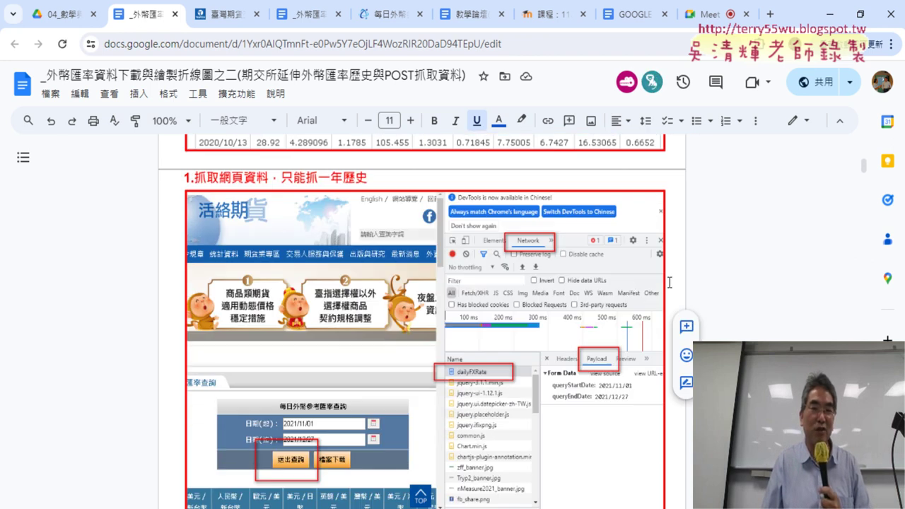
scroll(368, 219, up, 1)
scroll(382, 218, up, 2)
scroll(410, 216, up, 1)
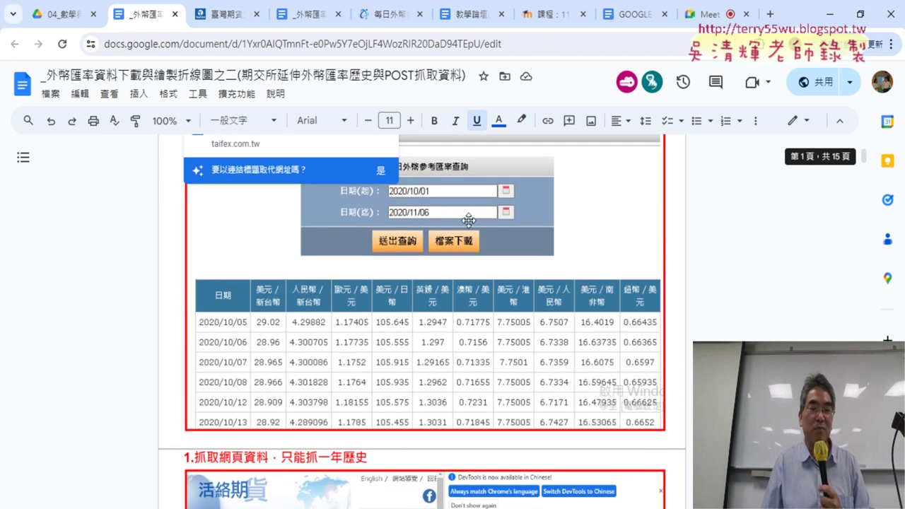
scroll(440, 215, up, 2)
scroll(440, 214, down, 1)
scroll(530, 283, down, 4)
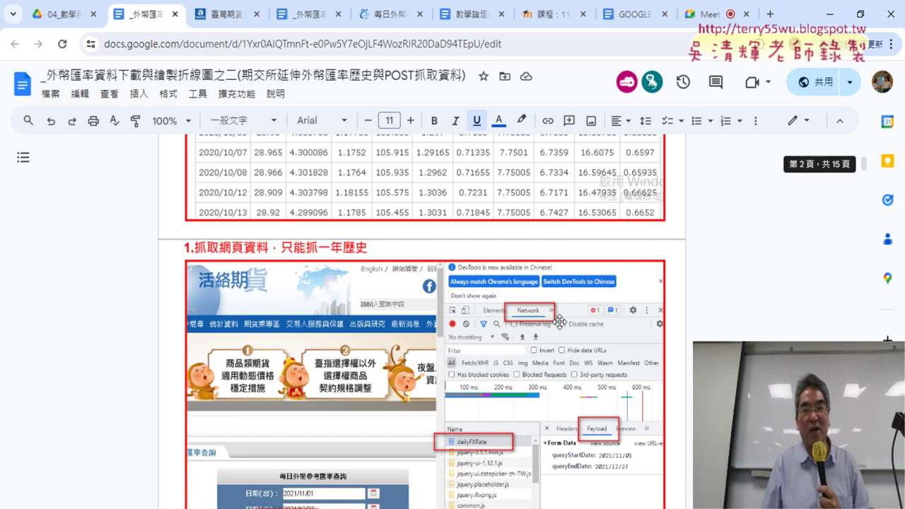
scroll(543, 319, down, 1)
scroll(542, 320, down, 1)
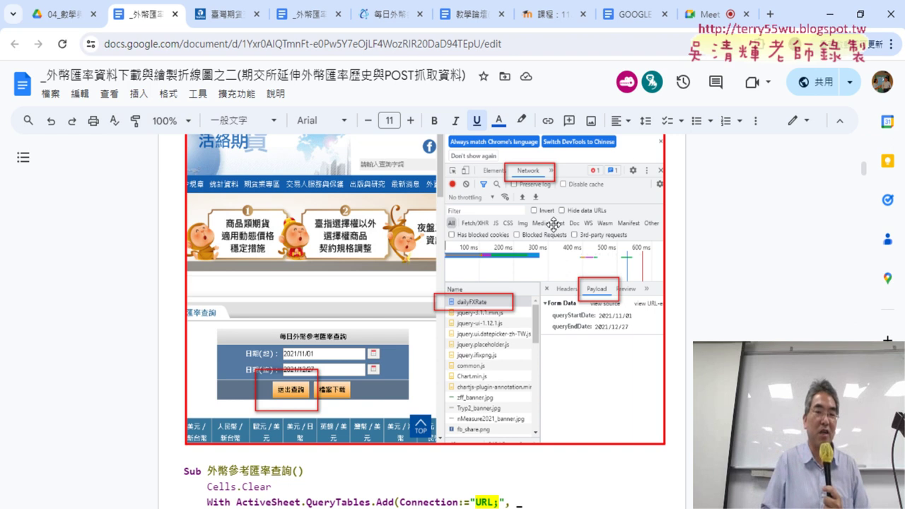
scroll(549, 225, down, 4)
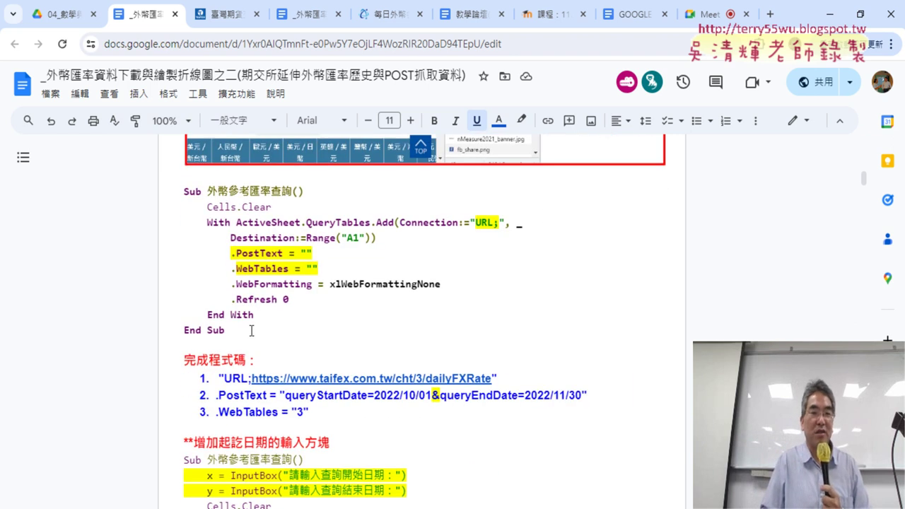
Select the first 外幣參考匯率查詢 Sub…End Sub block, then place the cursor in the 增加起訖日期的輸入方塊 InputBox line.
drag(251, 330, 277, 174)
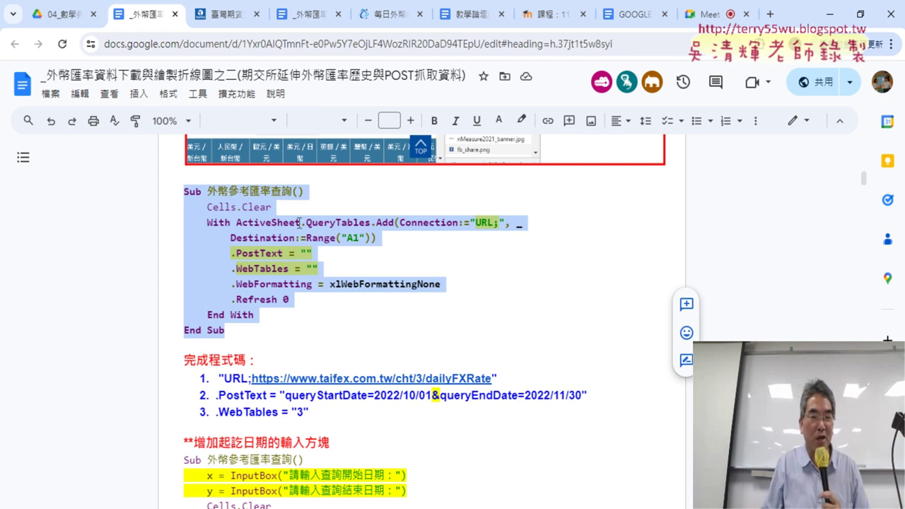
scroll(299, 222, down, 2)
scroll(279, 247, down, 2)
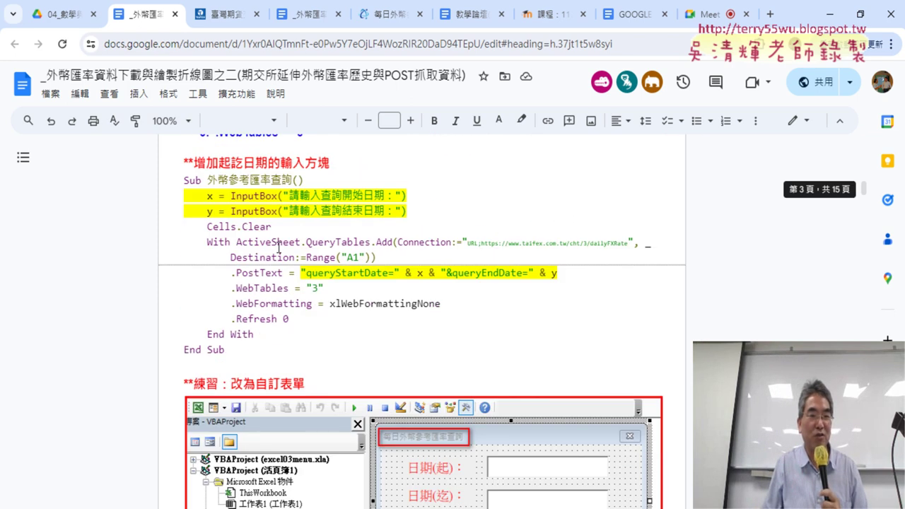
click(354, 197)
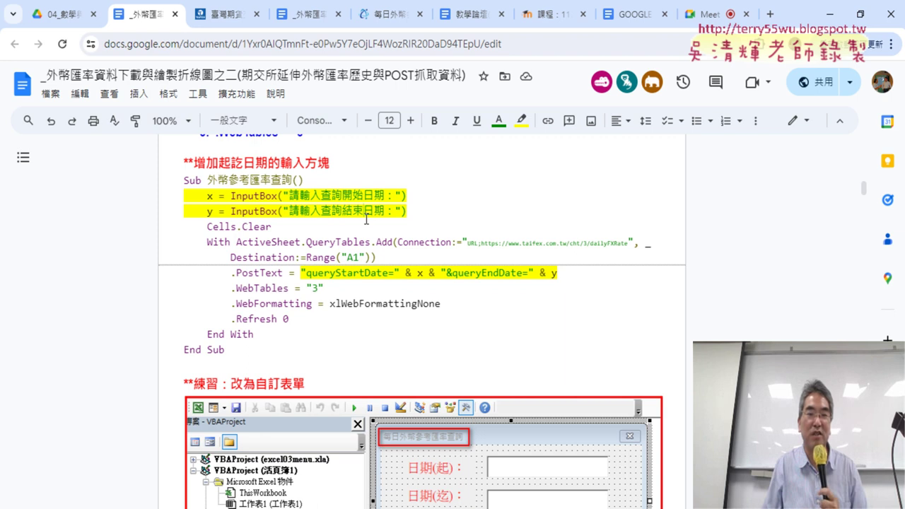